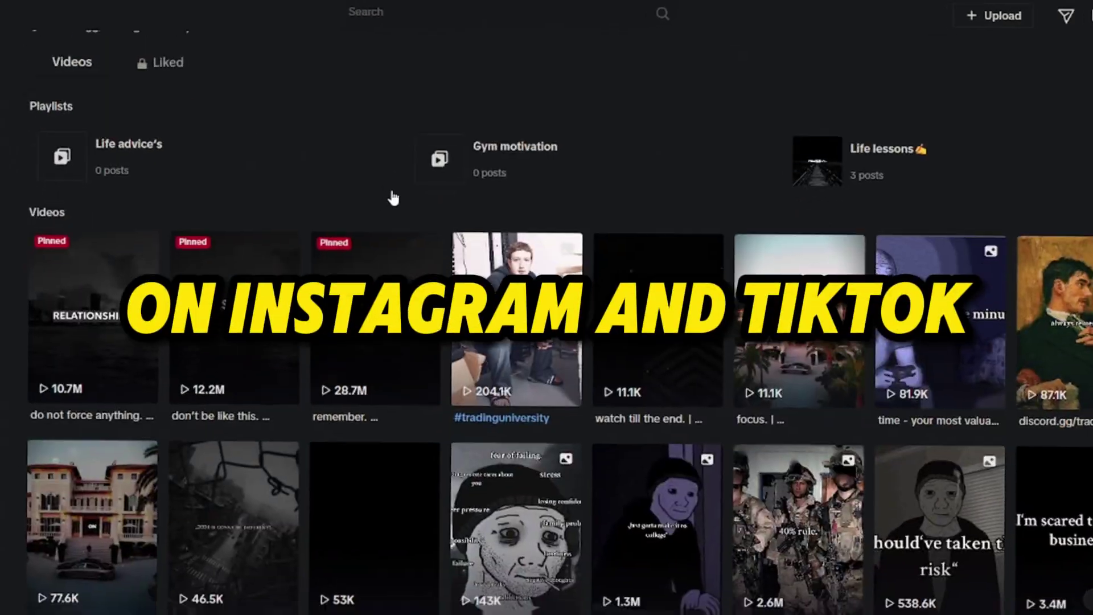
Step: Open the first pinned TikTok video, "do not force anything.", from the profile grid
{"action": "scroll", "coordinate": [392, 198], "scroll_direction": "down", "scroll_amount": 1}
{"action": "scroll", "coordinate": [393, 198], "scroll_direction": "down", "scroll_amount": 3}
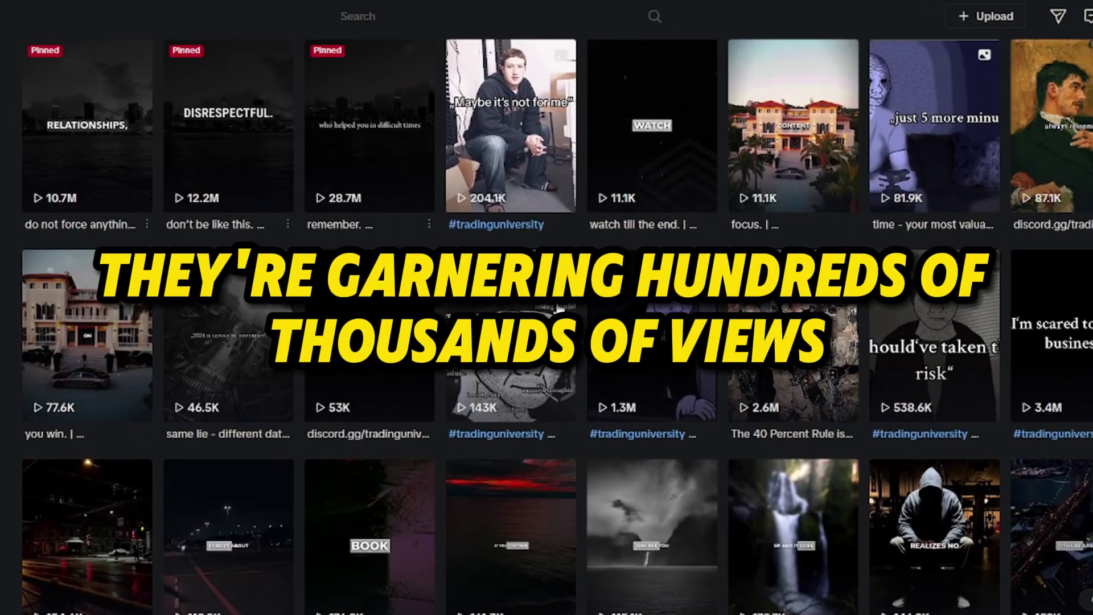
{"action": "scroll", "coordinate": [85, 159], "scroll_direction": "up", "scroll_amount": 3}
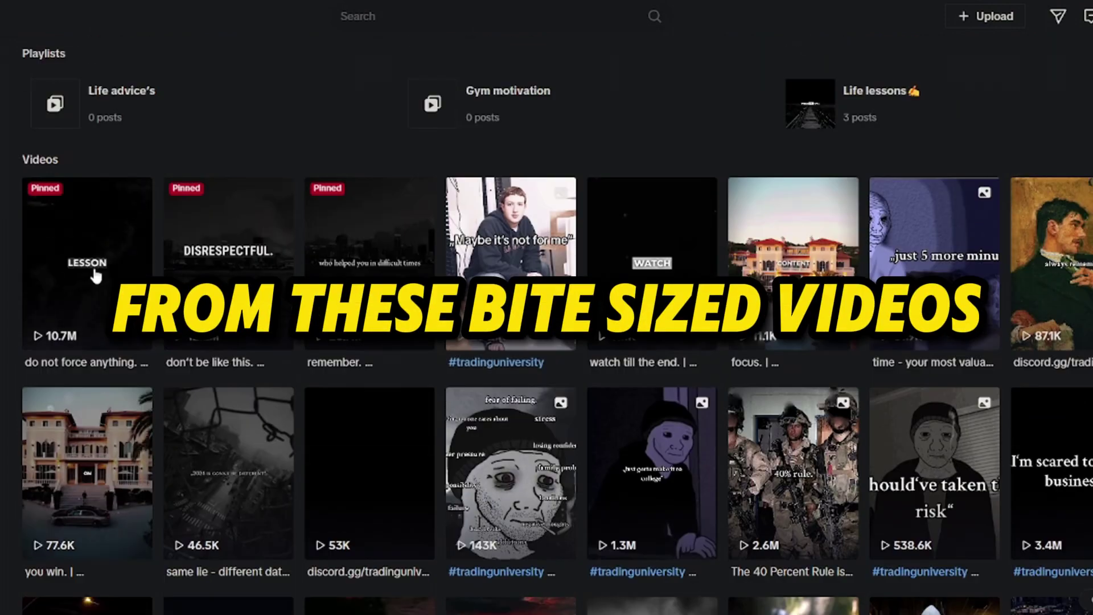
{"action": "left_click", "coordinate": [100, 280]}
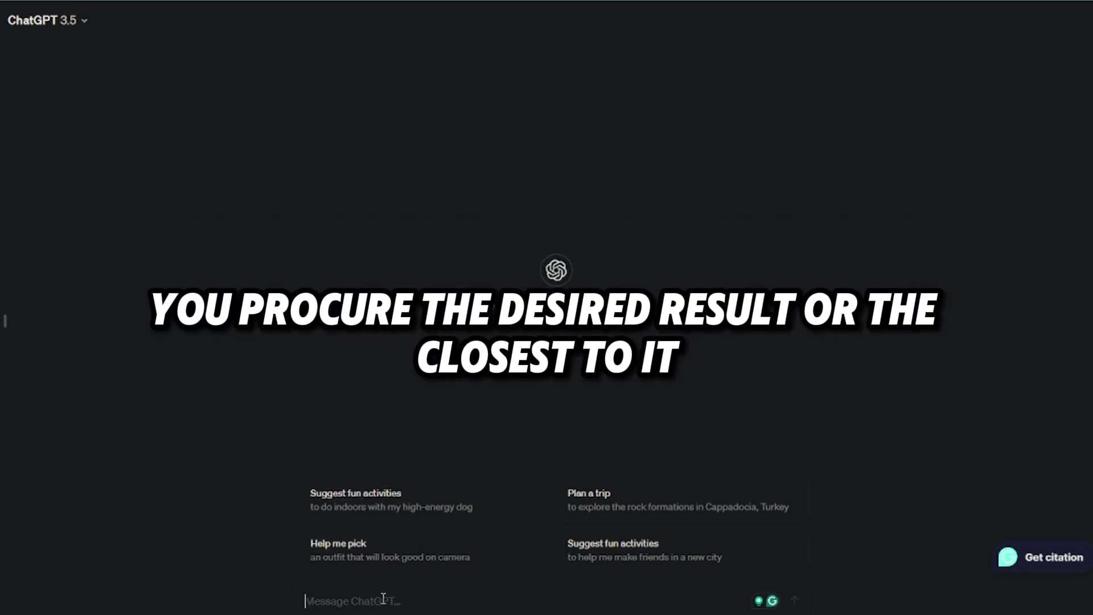
Step: Send the pasted facts prompt to ChatGPT and review the Topic/Part 1/Part 2 table
{"action": "type", "text": "Create 20 sets of facts in the same style as the below examples and format them in a table where one column is the topic one column is the part 1 and one column is the part 2. Do not repeat any facts. These should be psychology facts, crush facts, male facts, female facts, relationship facts, and more. They will be formatted as a topic or type of facts part 1 and part 2. Keep the facts engaging, polarizing, over the top, and relatable to everyone or people in particular situations. The reading grade should be under grade 7 ideally. Here are a few examples:  Topic: Deep Facts"}
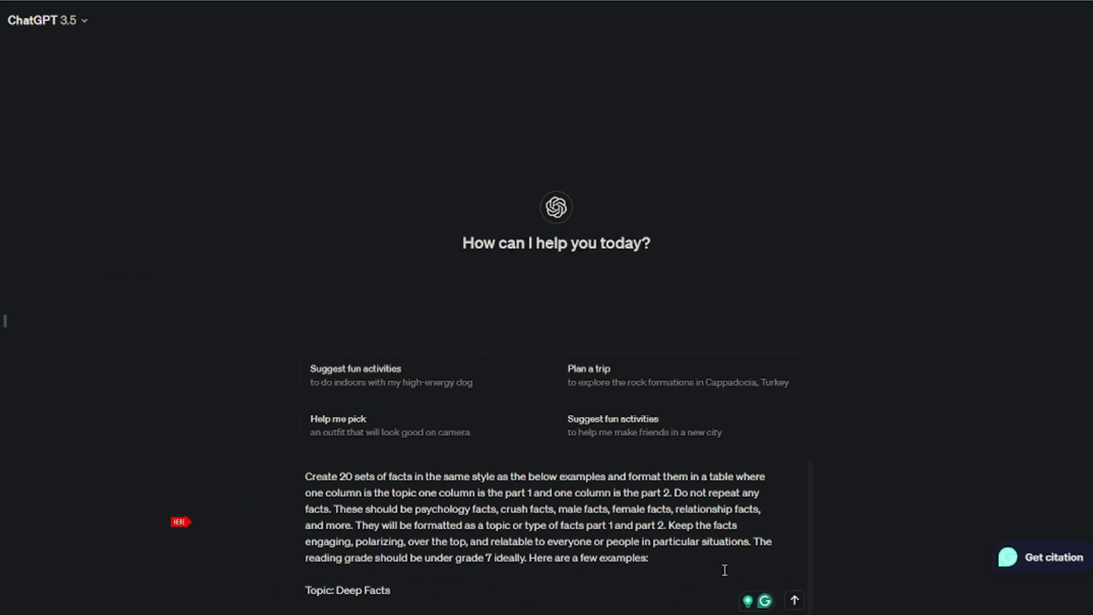
{"action": "left_click", "coordinate": [794, 601]}
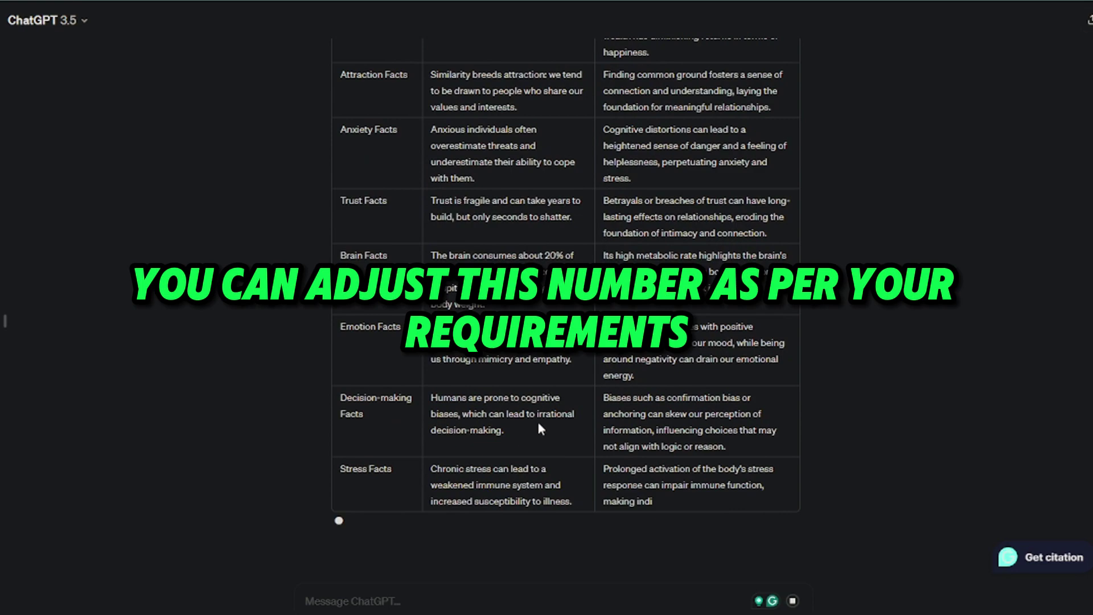
{"action": "scroll", "coordinate": [549, 424], "scroll_direction": "up", "scroll_amount": 4}
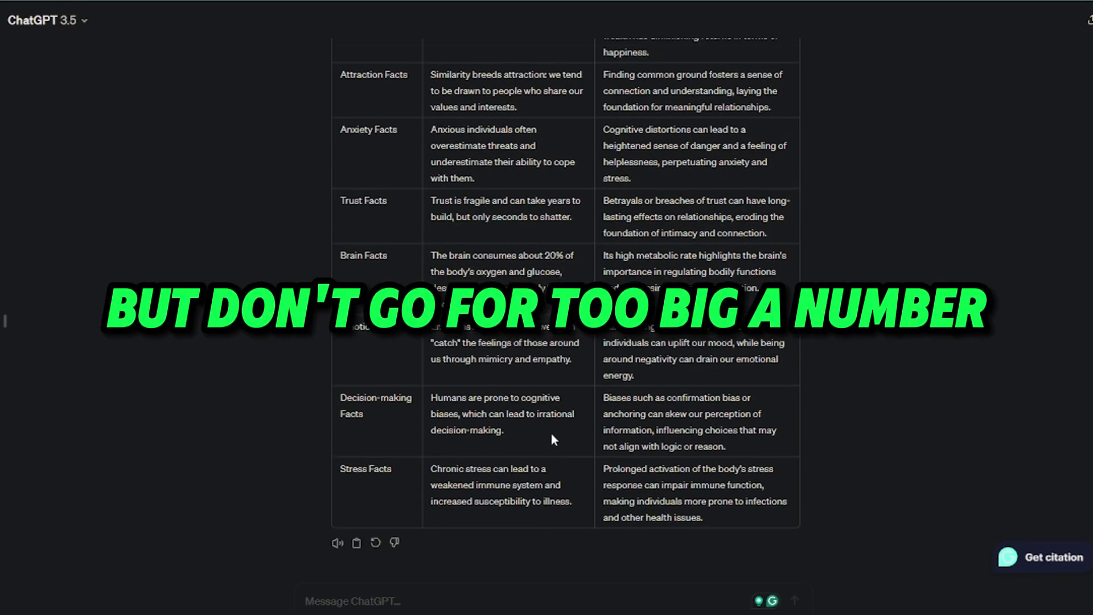
{"action": "scroll", "coordinate": [551, 433], "scroll_direction": "up", "scroll_amount": 5}
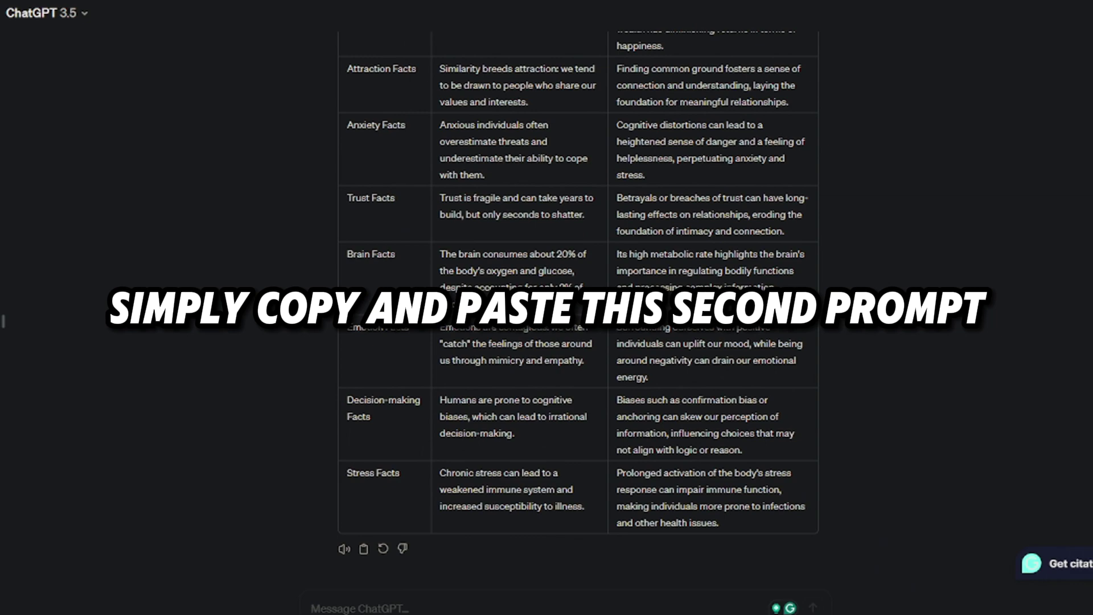
{"action": "scroll", "coordinate": [534, 436], "scroll_direction": "up", "scroll_amount": 15}
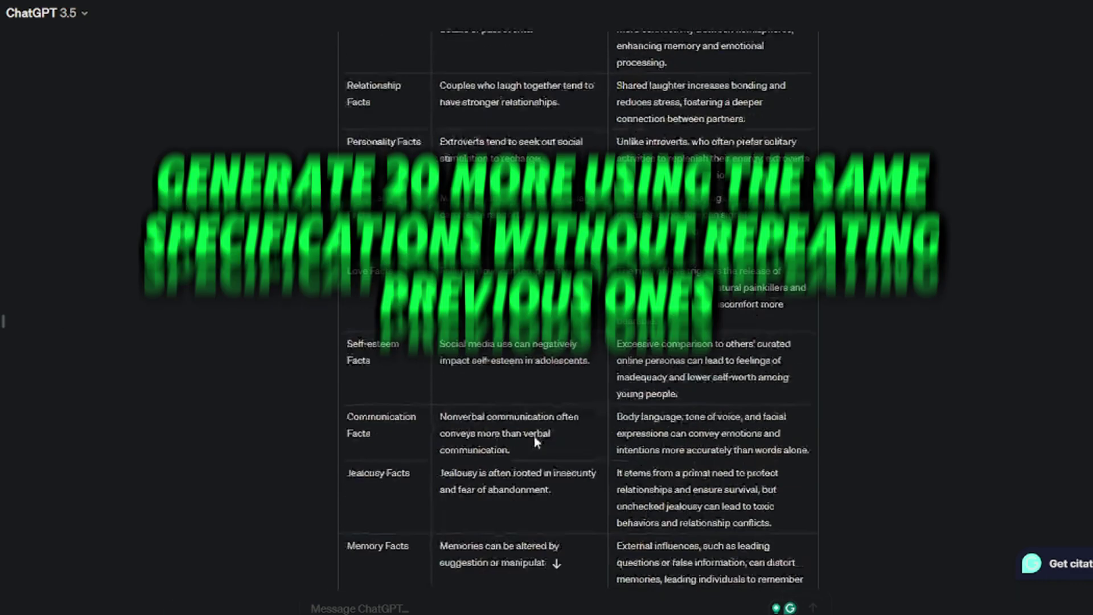
{"action": "scroll", "coordinate": [516, 470], "scroll_direction": "down", "scroll_amount": 10}
{"action": "scroll", "coordinate": [516, 470], "scroll_direction": "down", "scroll_amount": 4}
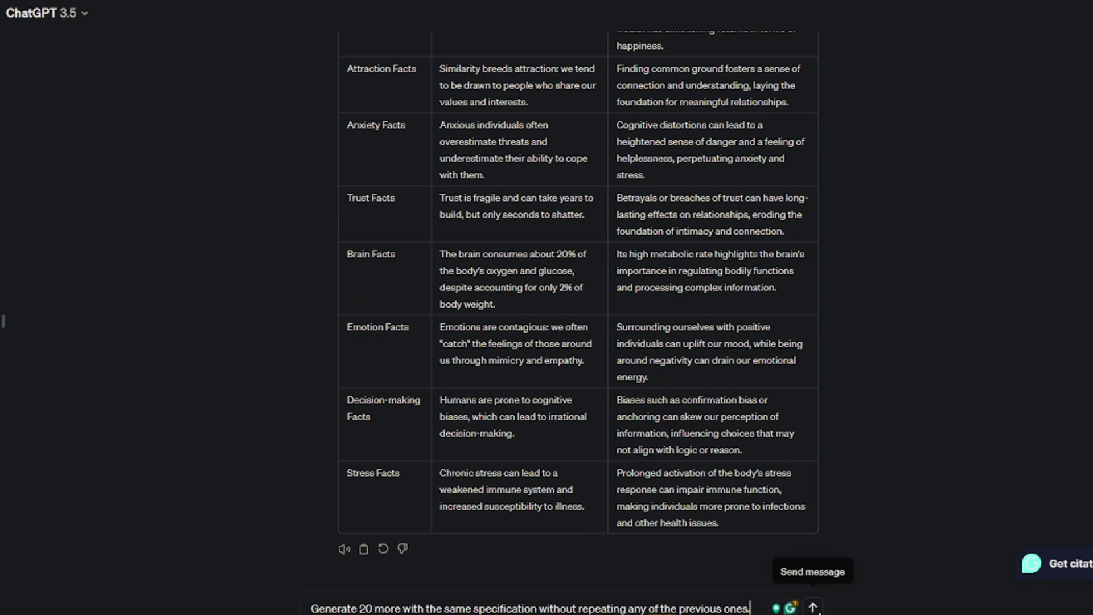
Step: Request 20 more non-repeating facts and select the new table to copy it
{"action": "left_click", "coordinate": [813, 607]}
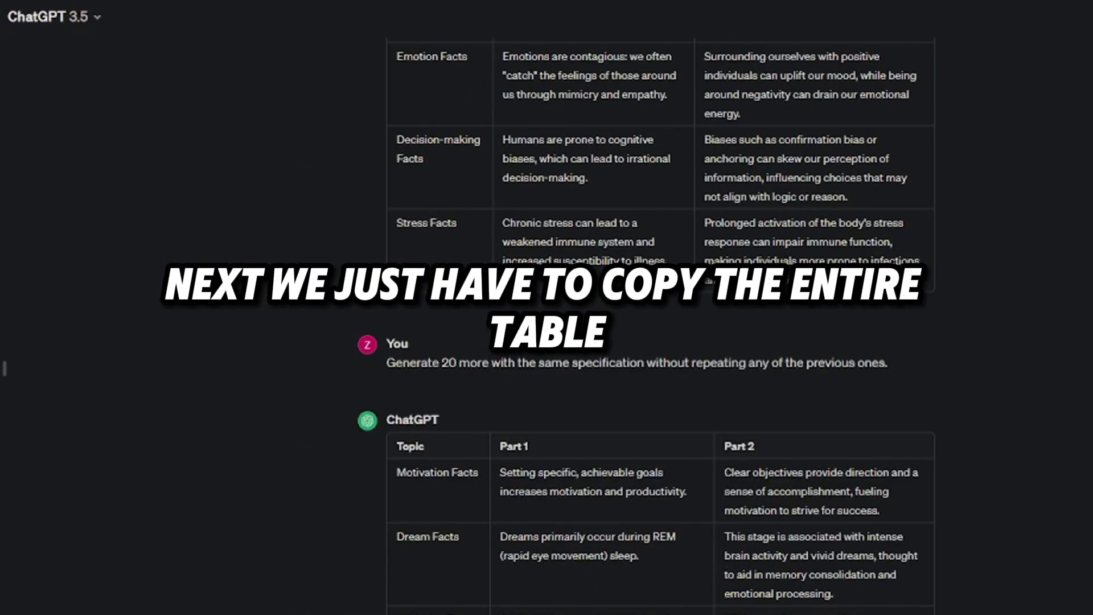
{"action": "scroll", "coordinate": [661, 364], "scroll_direction": "down", "scroll_amount": 3}
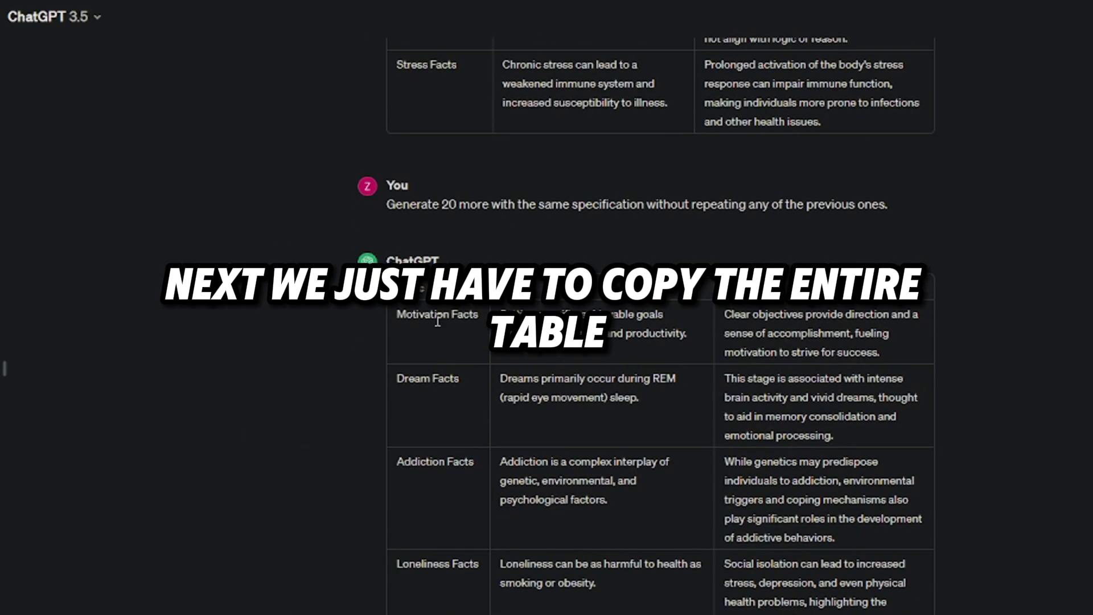
{"action": "left_click_drag", "start_coordinate": [399, 282], "coordinate": [888, 604]}
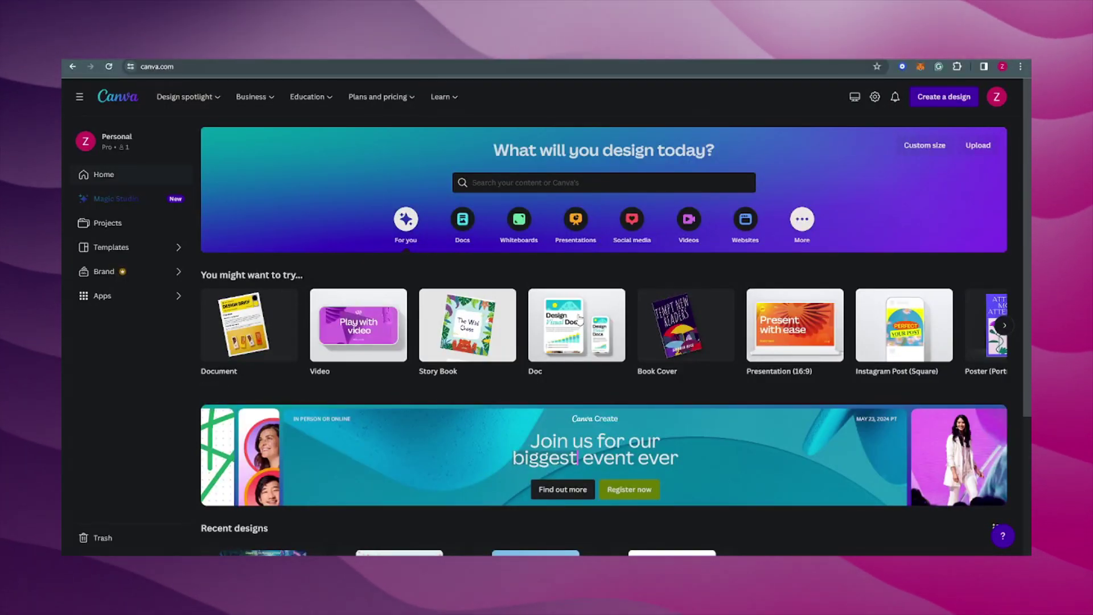
Step: Search Canva for 'YouTube Shorts' and create a blank YouTube Shorts design
{"action": "left_click", "coordinate": [547, 182]}
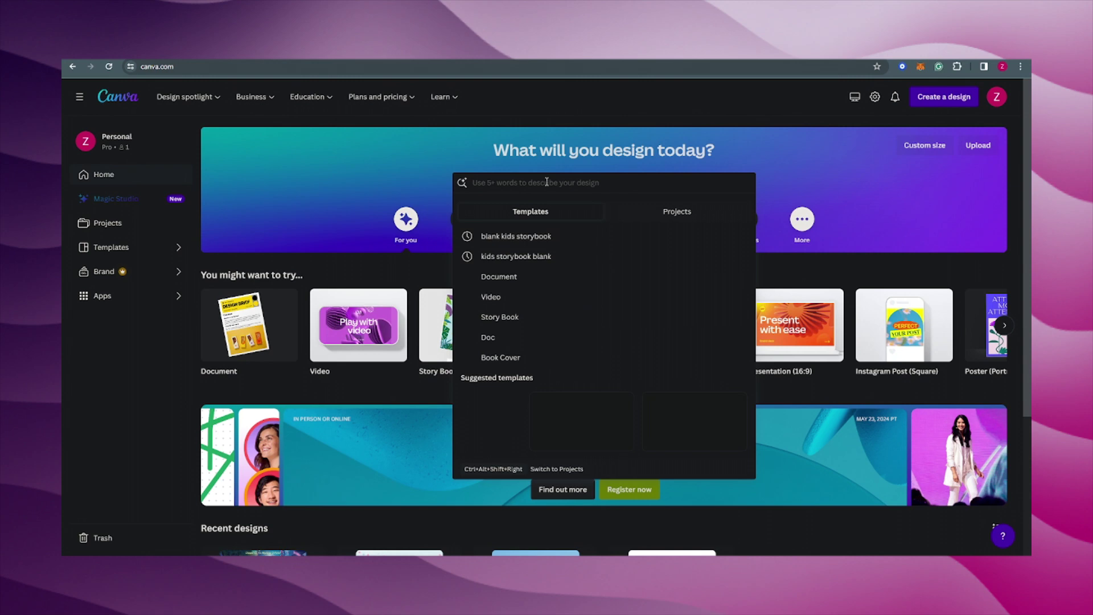
{"action": "type", "text": "YouT"}
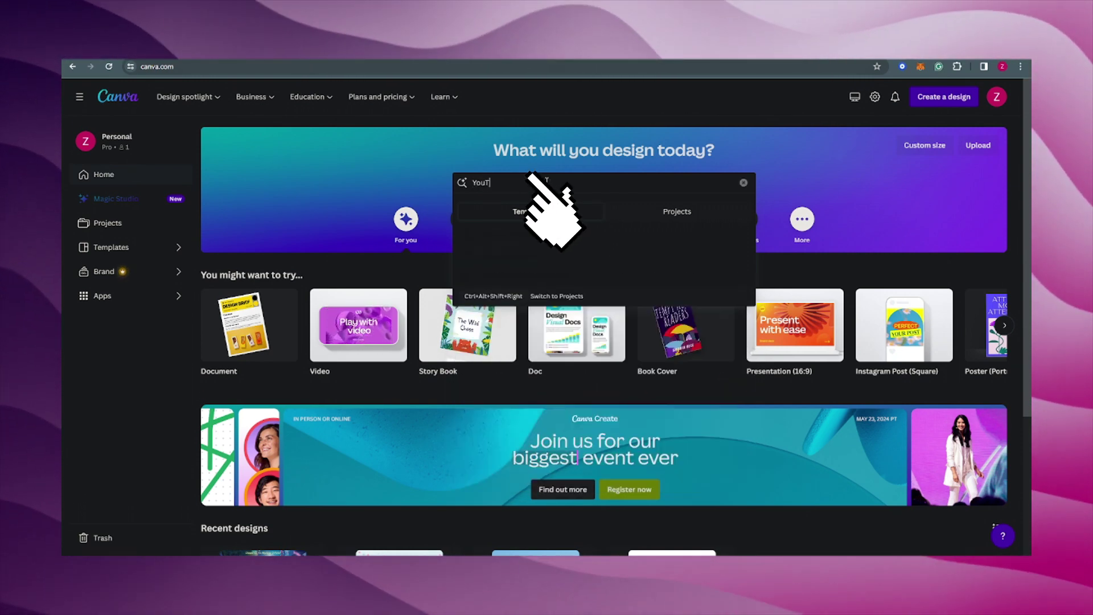
{"action": "type", "text": "ube Shorts\\"}
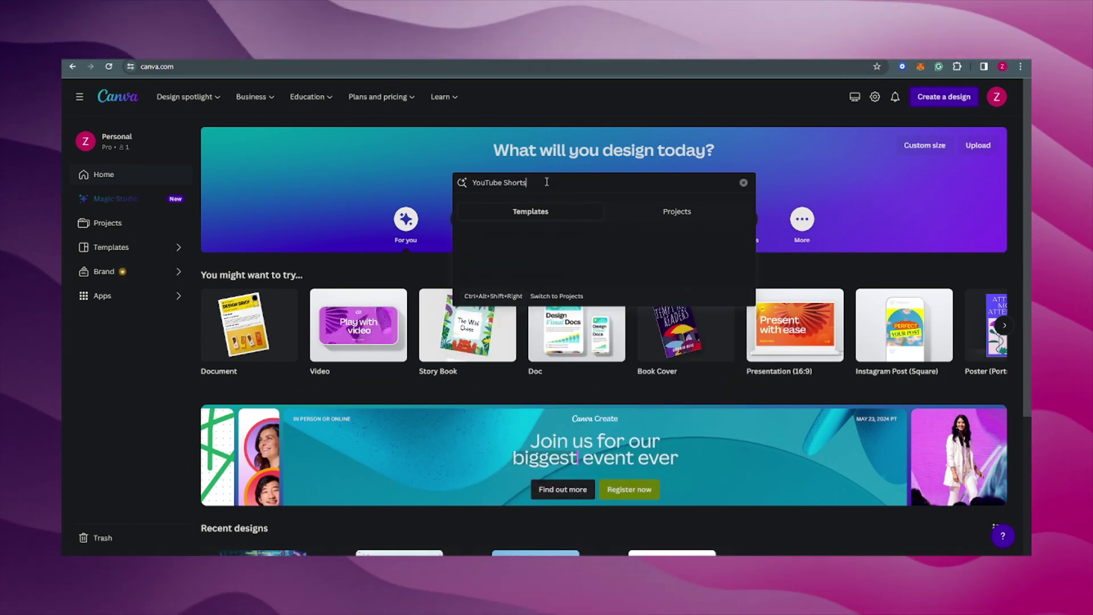
{"action": "key", "text": "Return"}
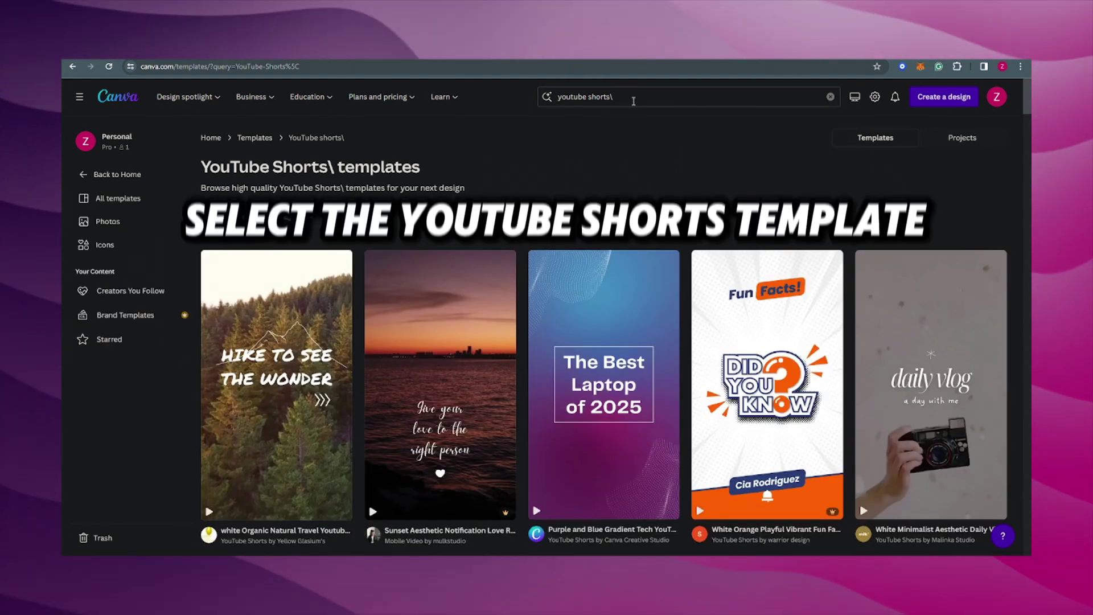
{"action": "left_click", "coordinate": [630, 98]}
{"action": "key", "text": "BackSpace"}
{"action": "key", "text": "Return"}
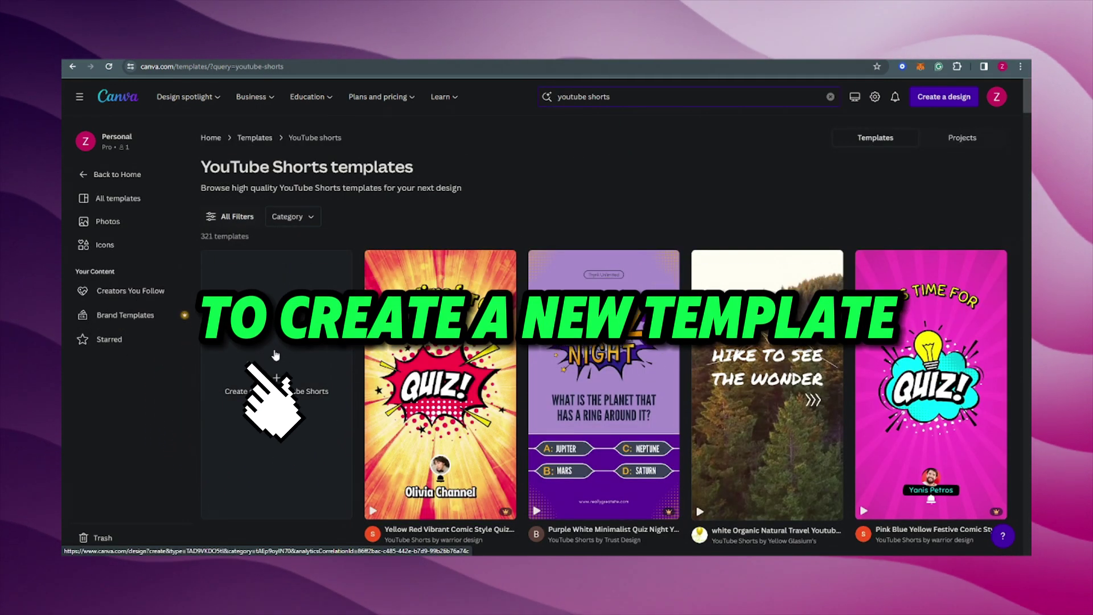
{"action": "left_click", "coordinate": [274, 354]}
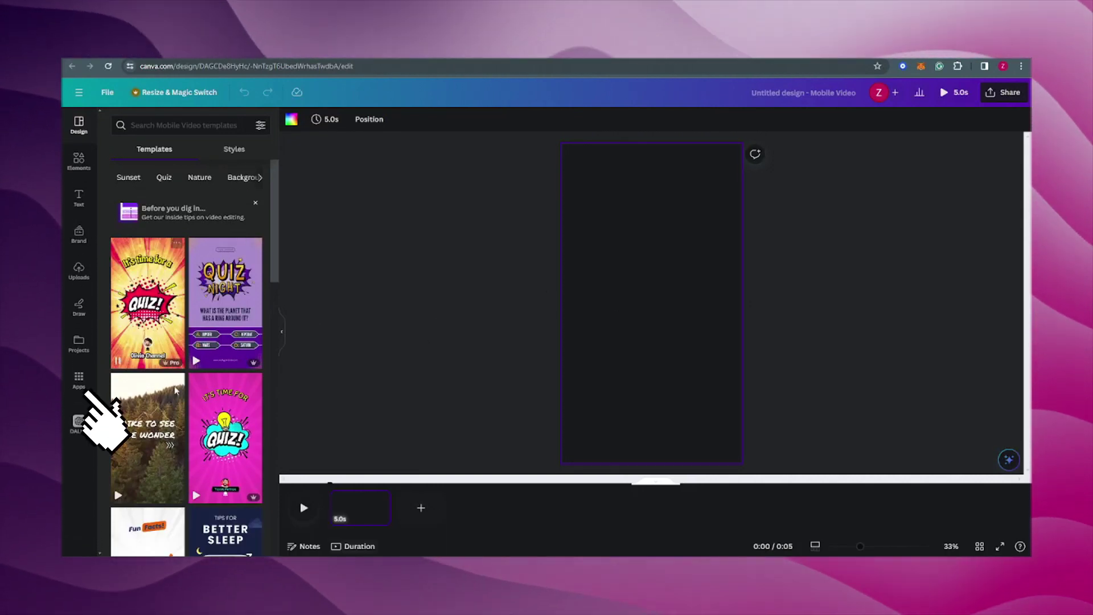
Step: Search the Videos app for beach sunset clips and add one to the page
{"action": "left_click", "coordinate": [80, 380]}
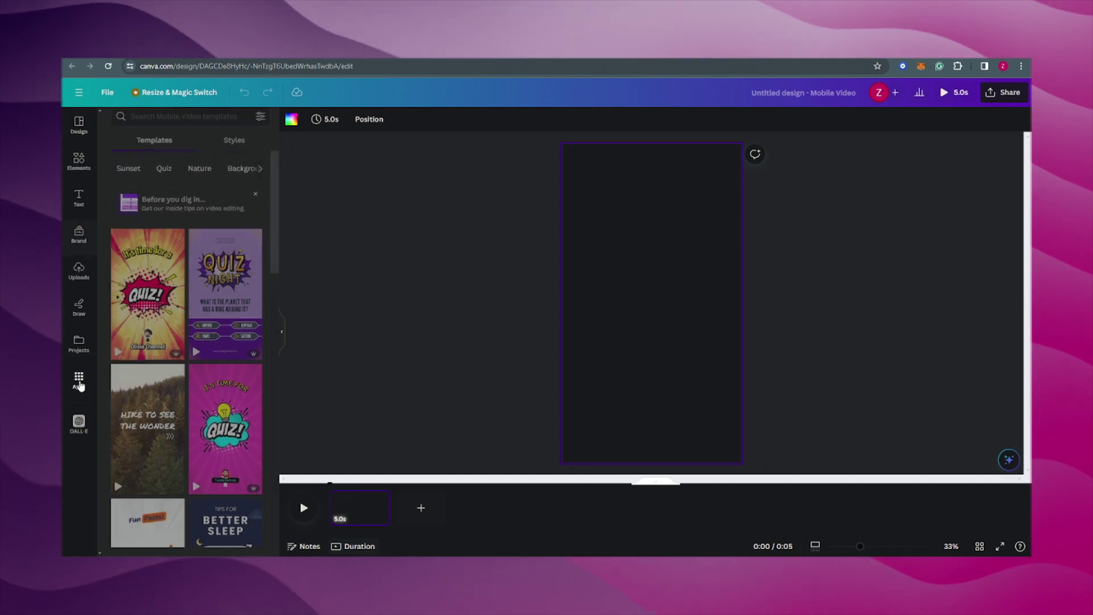
{"action": "scroll", "coordinate": [155, 380], "scroll_direction": "down", "scroll_amount": 3}
{"action": "scroll", "coordinate": [157, 376], "scroll_direction": "down", "scroll_amount": 1}
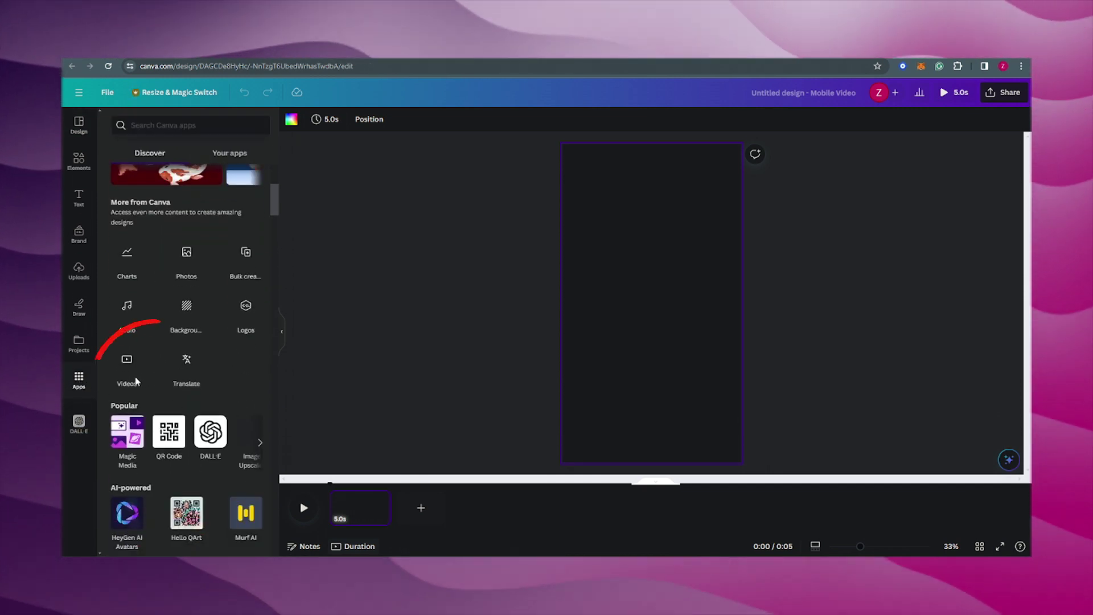
{"action": "left_click", "coordinate": [127, 362]}
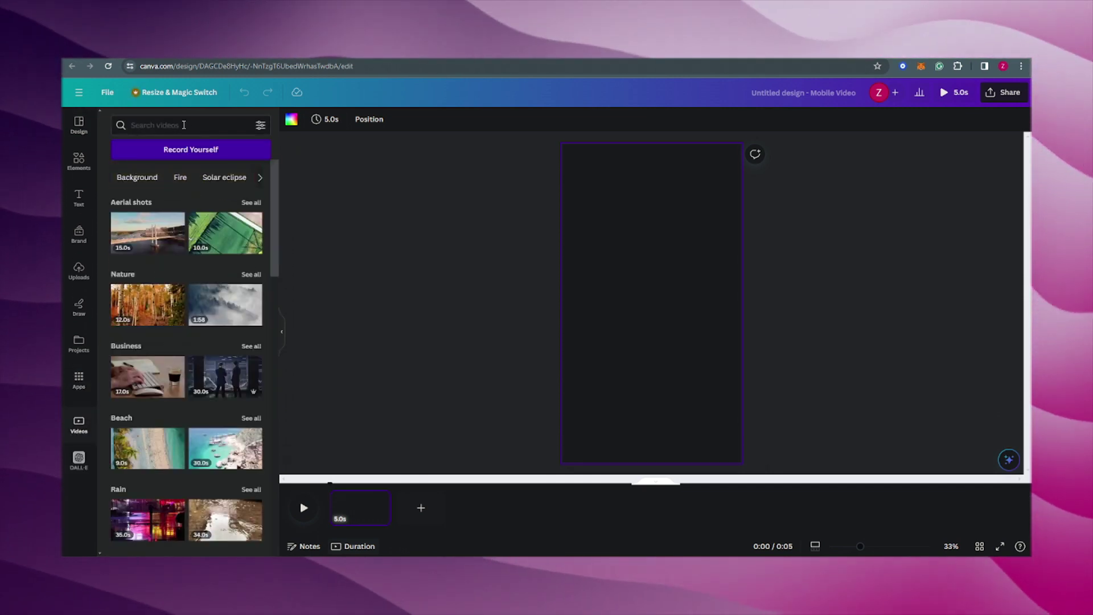
{"action": "left_click", "coordinate": [183, 125]}
{"action": "type", "text": "Su"}
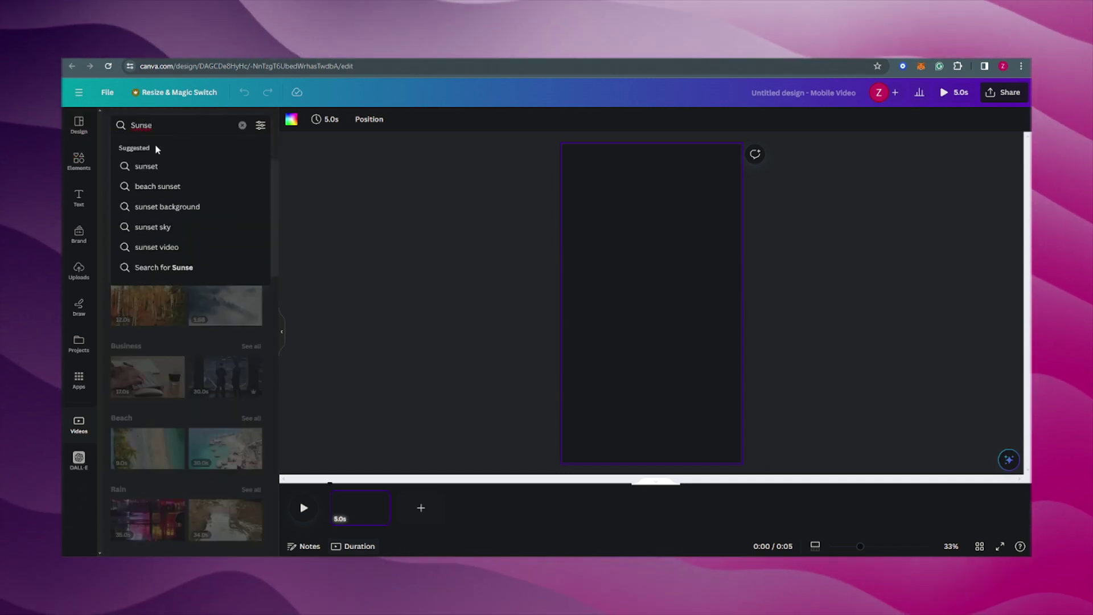
{"action": "type", "text": "nse"}
{"action": "left_click", "coordinate": [151, 185]}
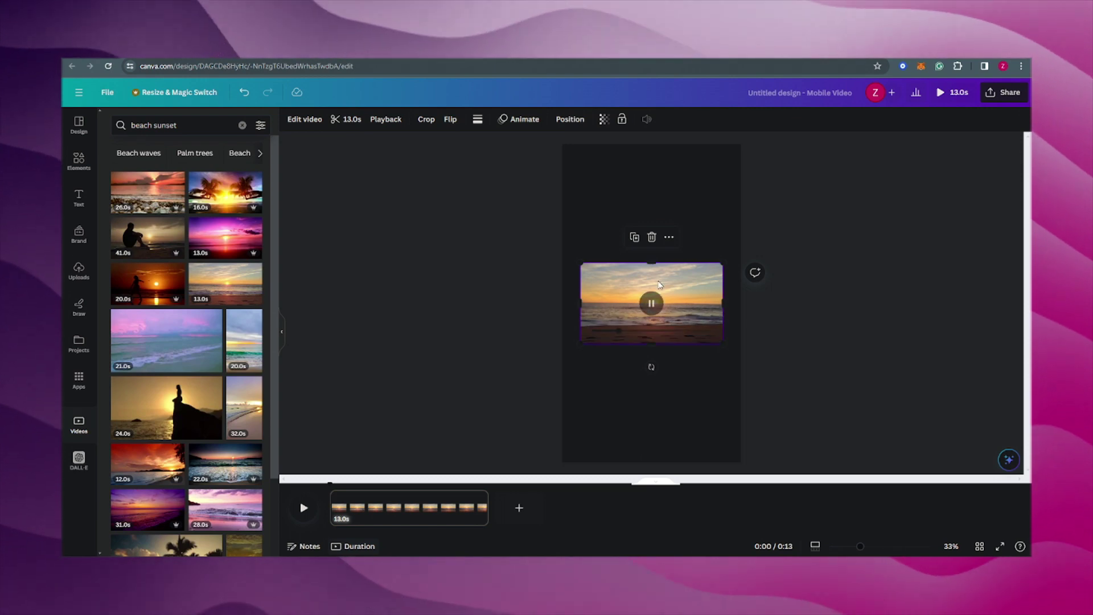
Step: Stretch the sunset clip's top, bottom and sides so it fills the portrait canvas
{"action": "left_click_drag", "start_coordinate": [644, 264], "coordinate": [642, 144]}
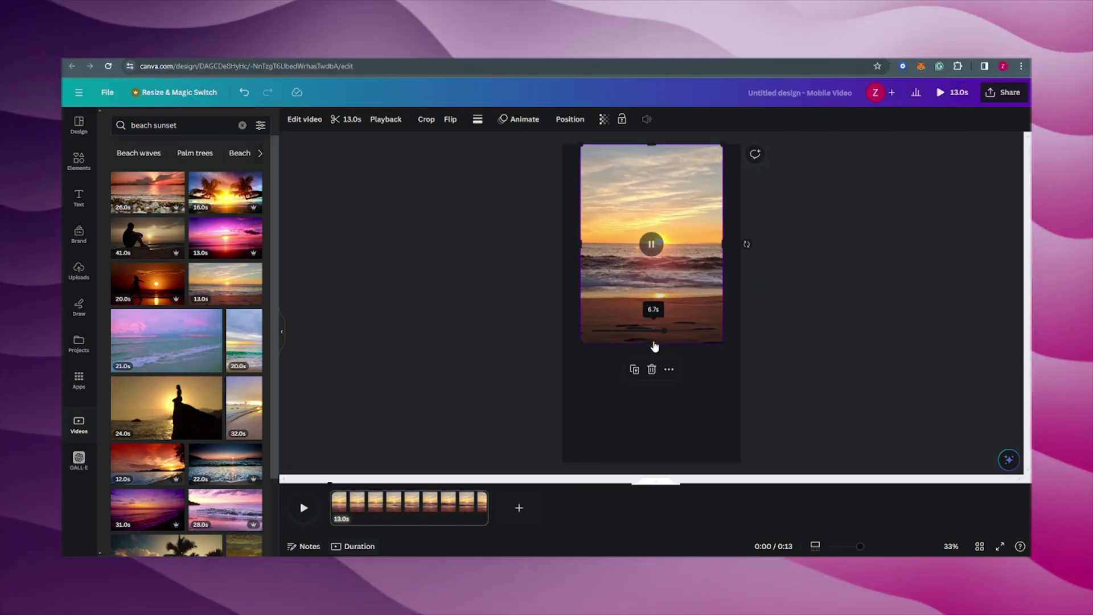
{"action": "left_click_drag", "start_coordinate": [652, 344], "coordinate": [652, 466]}
{"action": "left_click_drag", "start_coordinate": [580, 303], "coordinate": [550, 303]}
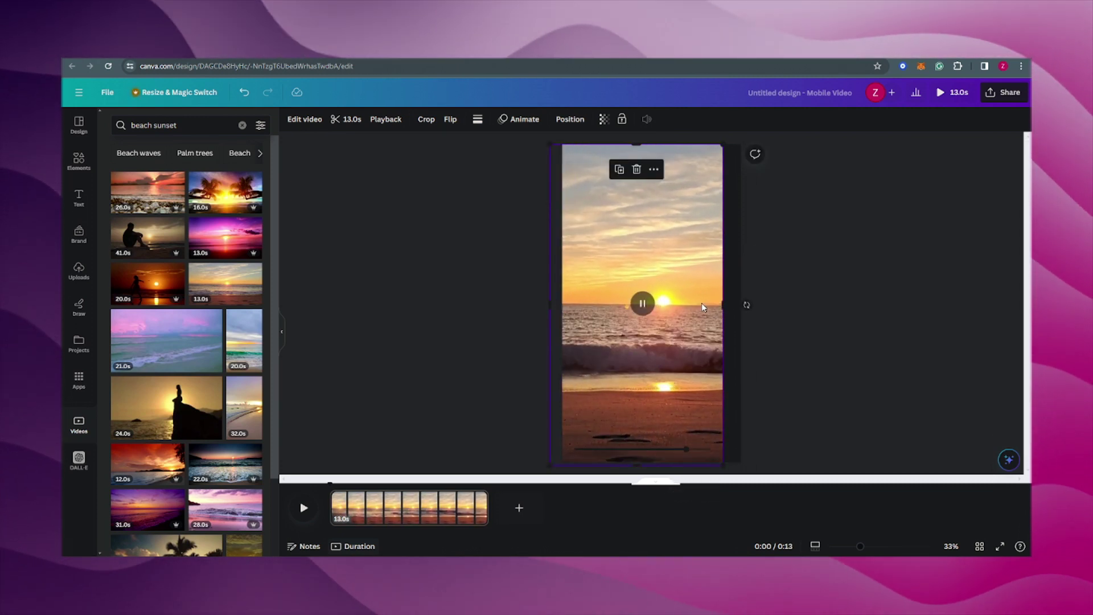
{"action": "left_click_drag", "start_coordinate": [723, 305], "coordinate": [774, 313]}
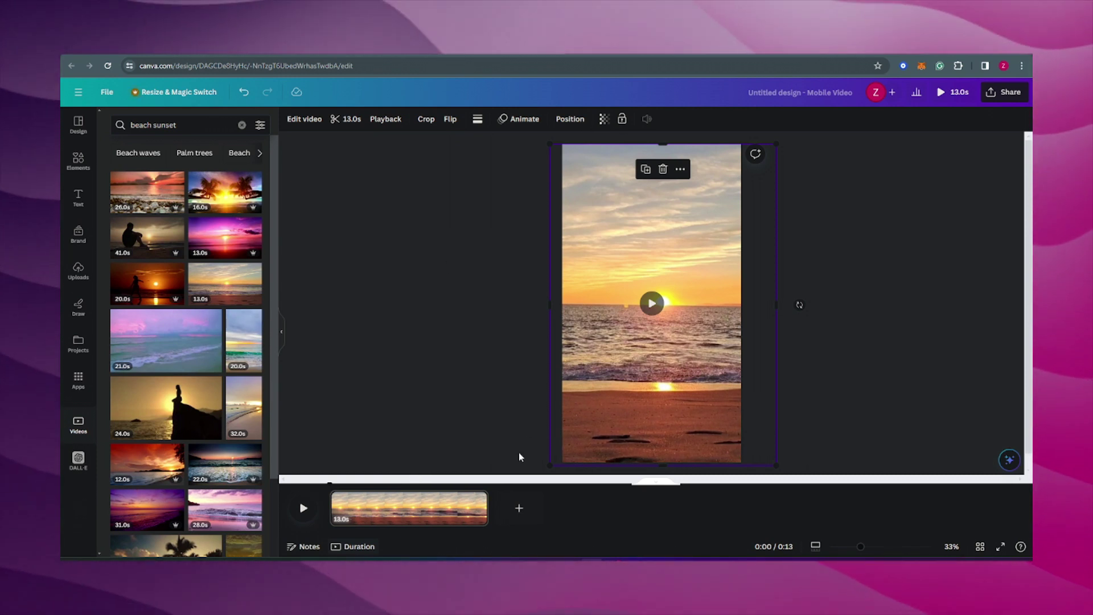
Step: Trim the beach sunset clip to 6.0 seconds on the timeline
{"action": "left_click_drag", "start_coordinate": [481, 504], "coordinate": [399, 508]}
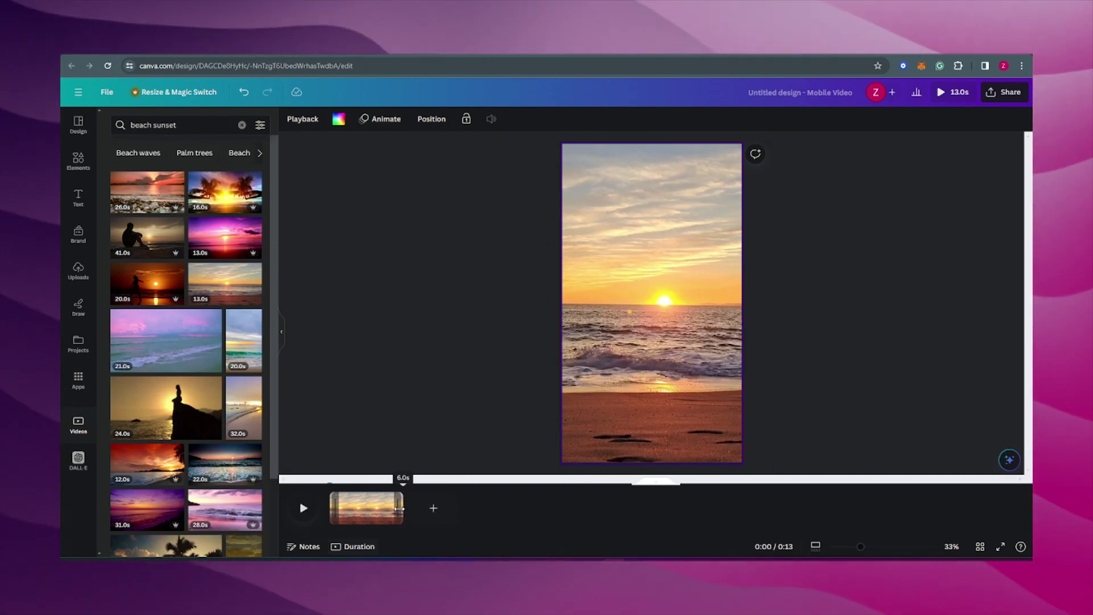
{"action": "left_click", "coordinate": [695, 261]}
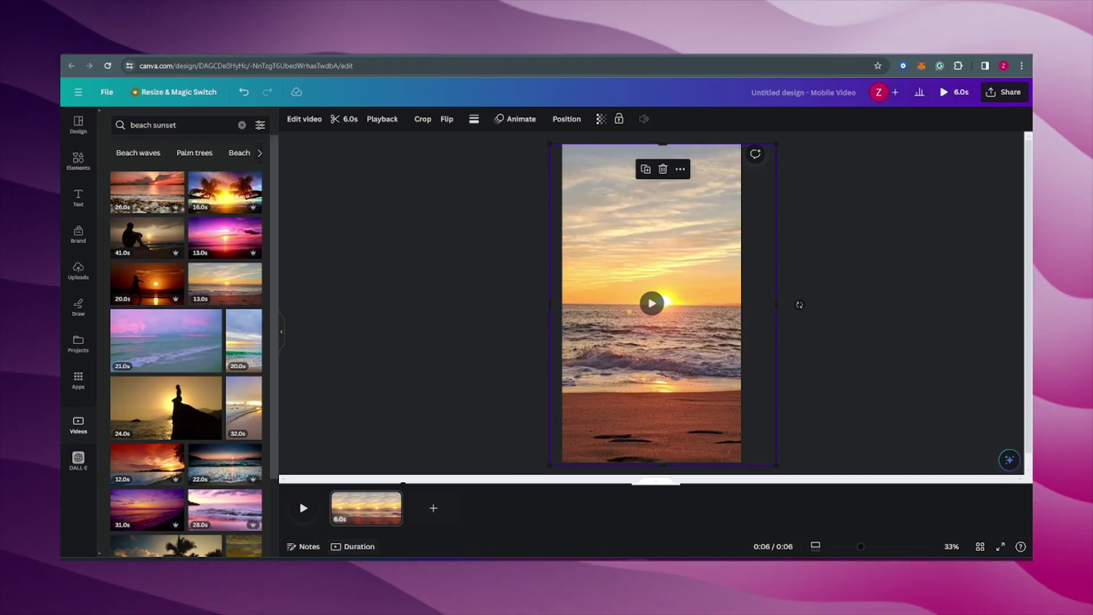
Step: Add a heading text box over the sunset video
{"action": "left_click", "coordinate": [799, 304]}
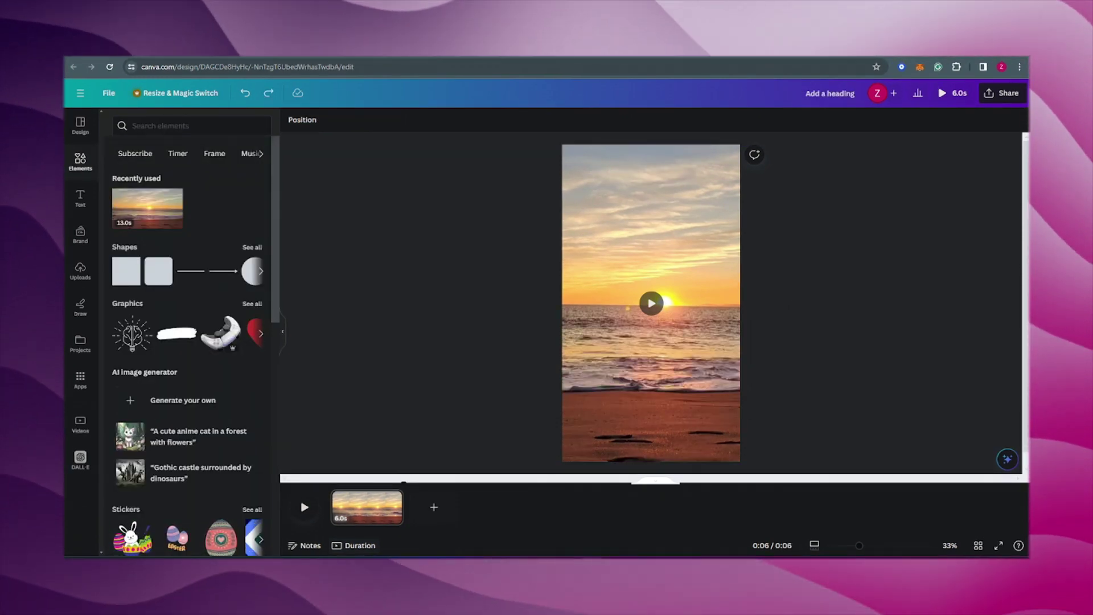
{"action": "left_click", "coordinate": [80, 208]}
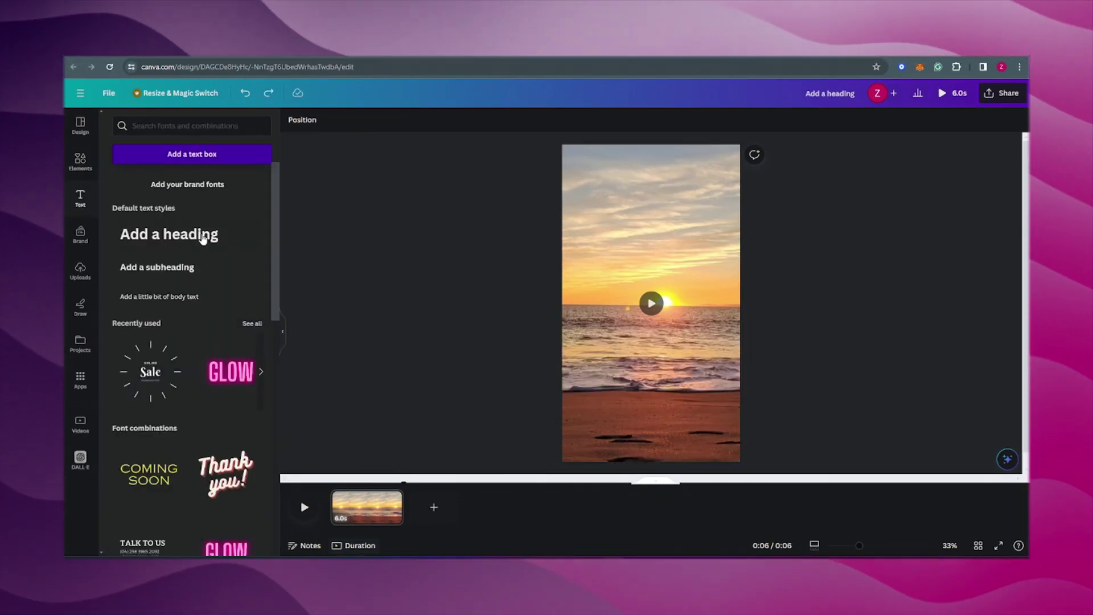
{"action": "left_click", "coordinate": [169, 234]}
{"action": "left_click", "coordinate": [651, 266]}
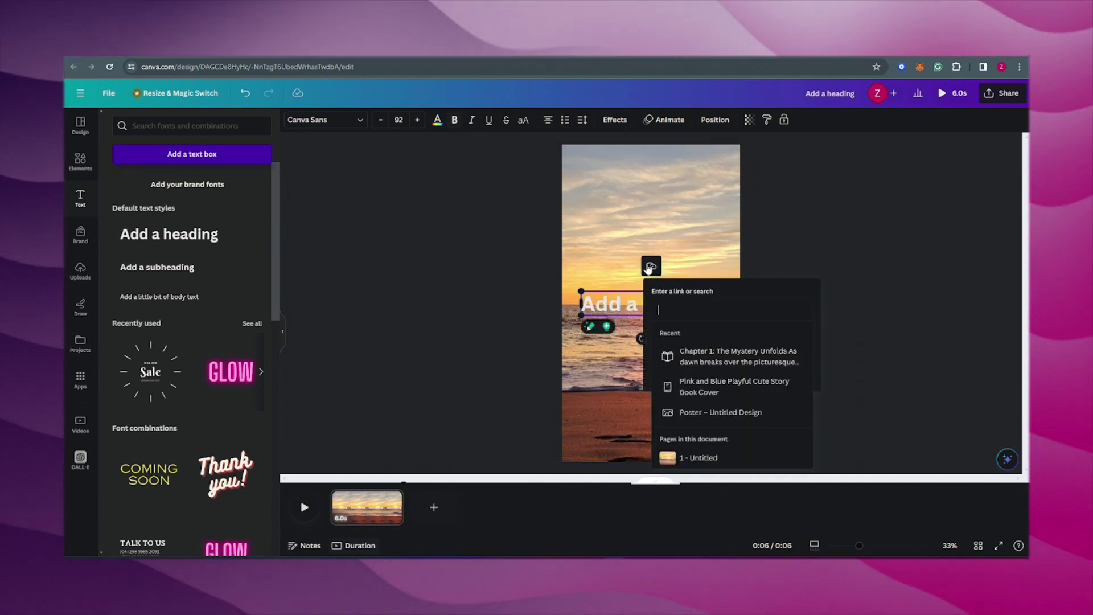
{"action": "left_click", "coordinate": [651, 266]}
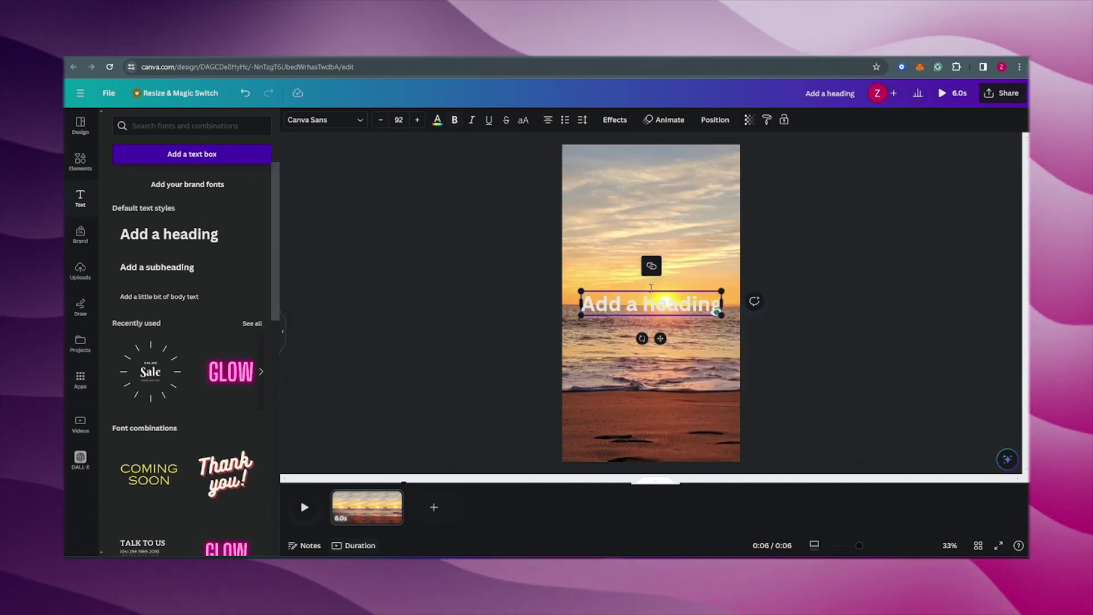
Step: Replace the heading text with TOPIC
{"action": "left_click", "coordinate": [437, 119]}
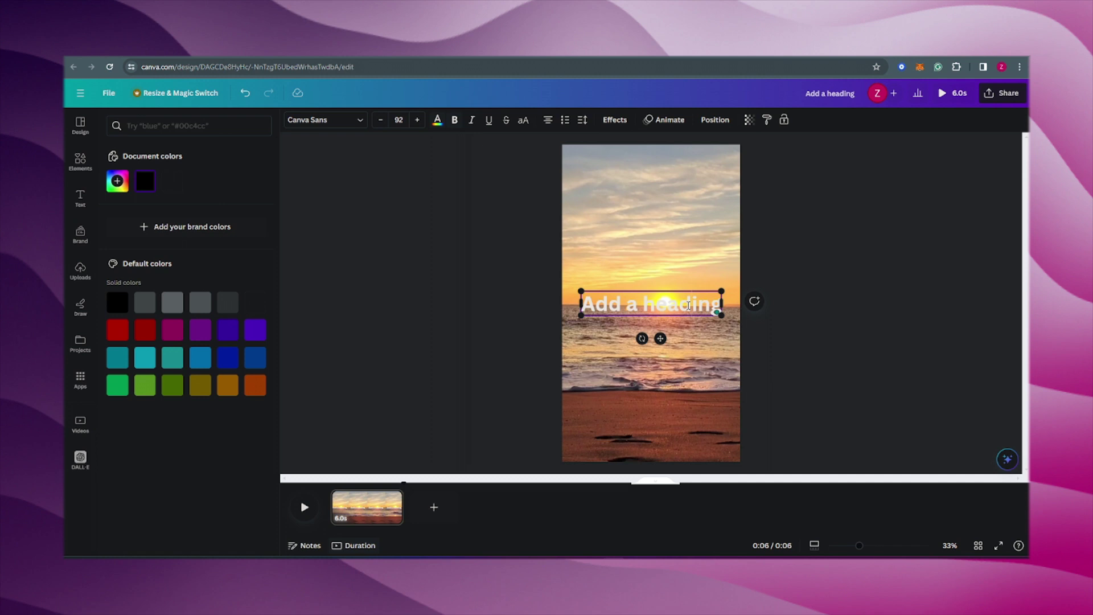
{"action": "double_click", "coordinate": [688, 306]}
{"action": "key", "text": "BackSpace"}
{"action": "type", "text": "TOPIC"}
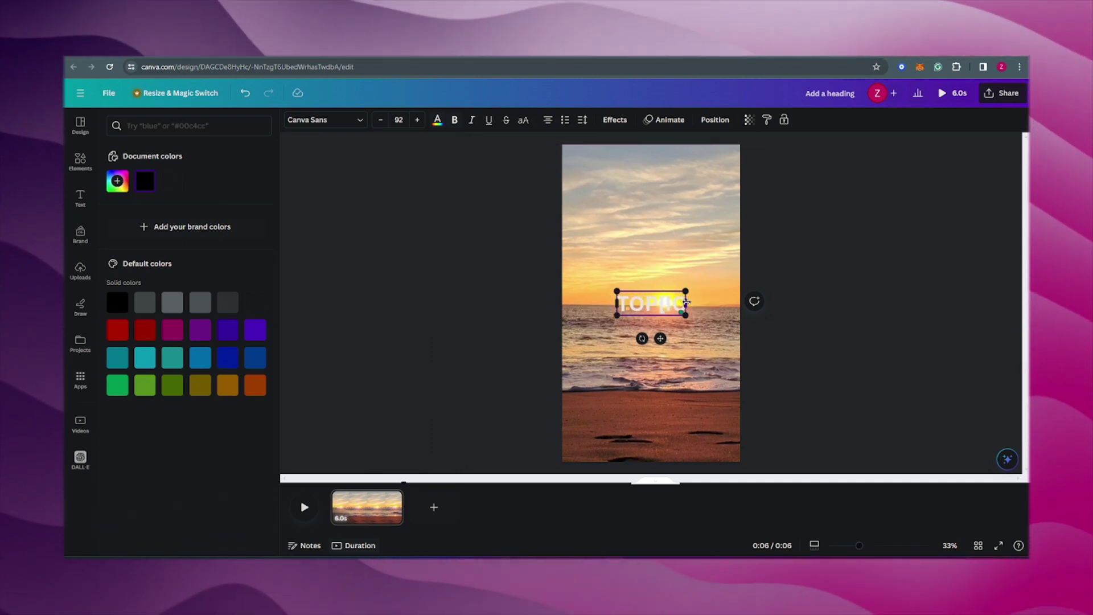
{"action": "left_click_drag", "start_coordinate": [686, 301], "coordinate": [617, 303]}
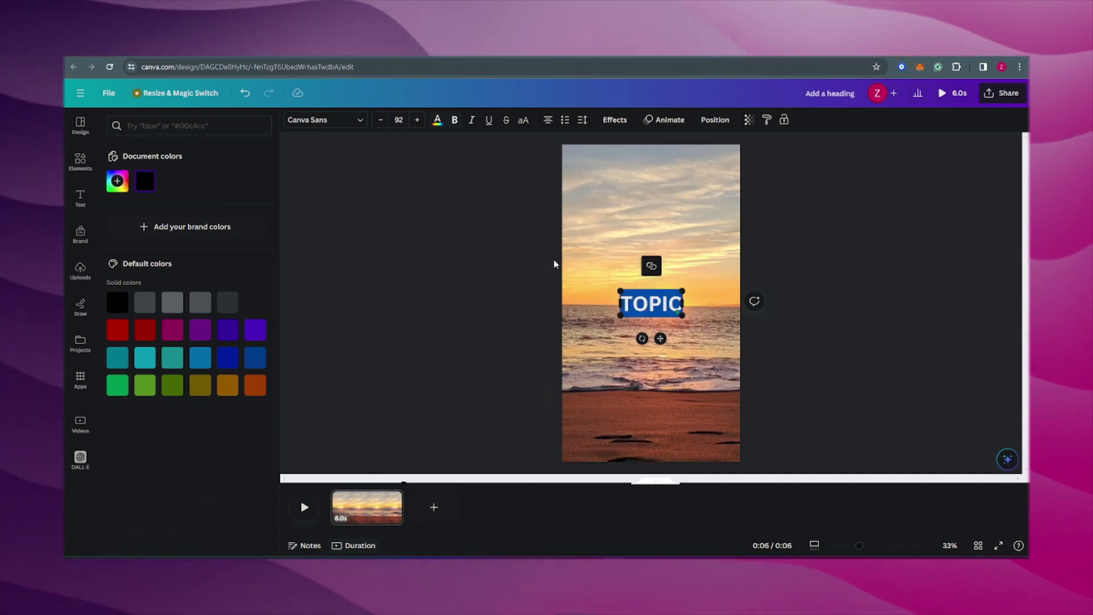
Step: Apply a Background effect to TOPIC and move the box near the top
{"action": "left_click", "coordinate": [117, 181]}
{"action": "left_click", "coordinate": [457, 120]}
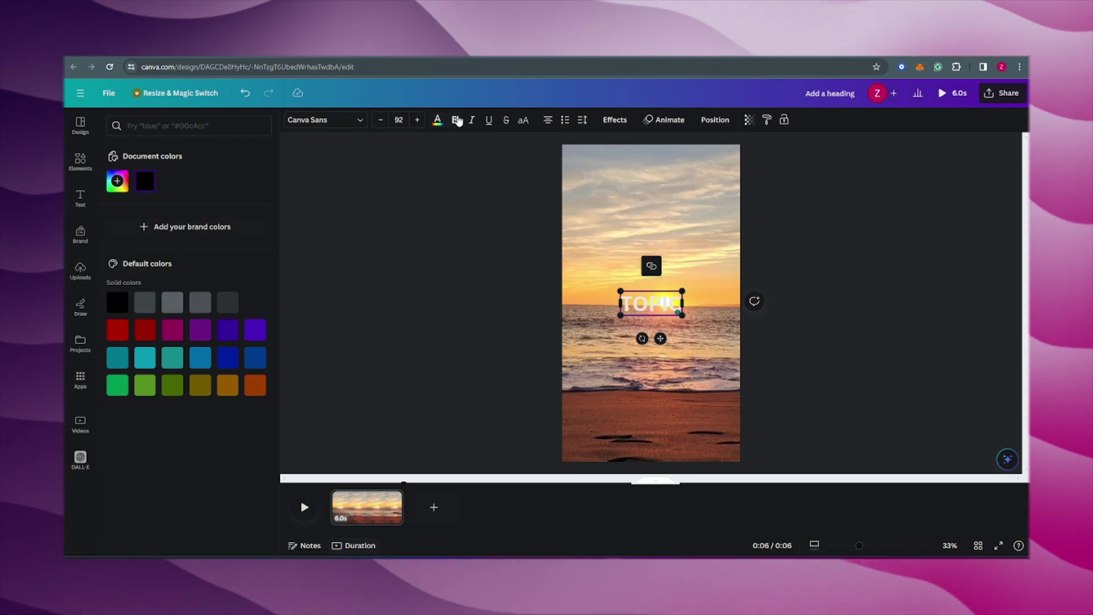
{"action": "left_click", "coordinate": [614, 120]}
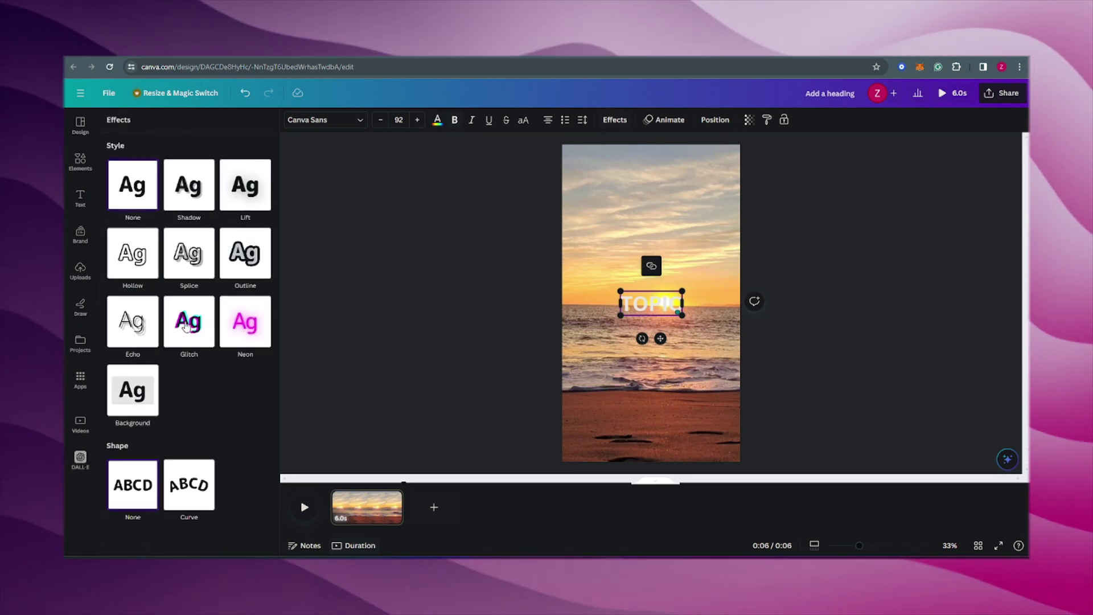
{"action": "left_click", "coordinate": [133, 398]}
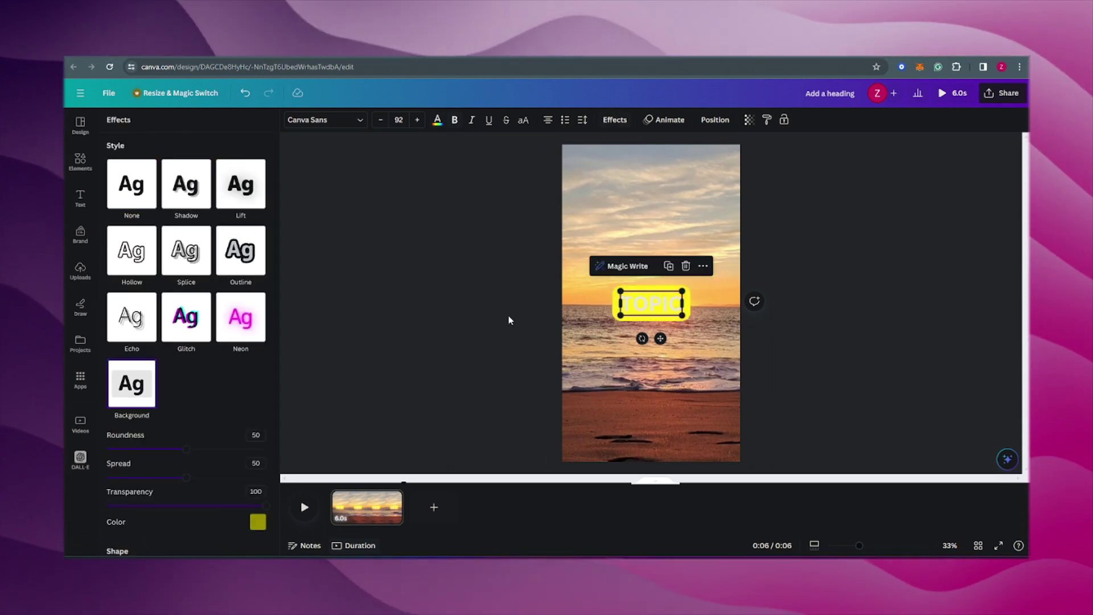
{"action": "scroll", "coordinate": [246, 432], "scroll_direction": "down", "scroll_amount": 2}
{"action": "left_click", "coordinate": [258, 442]}
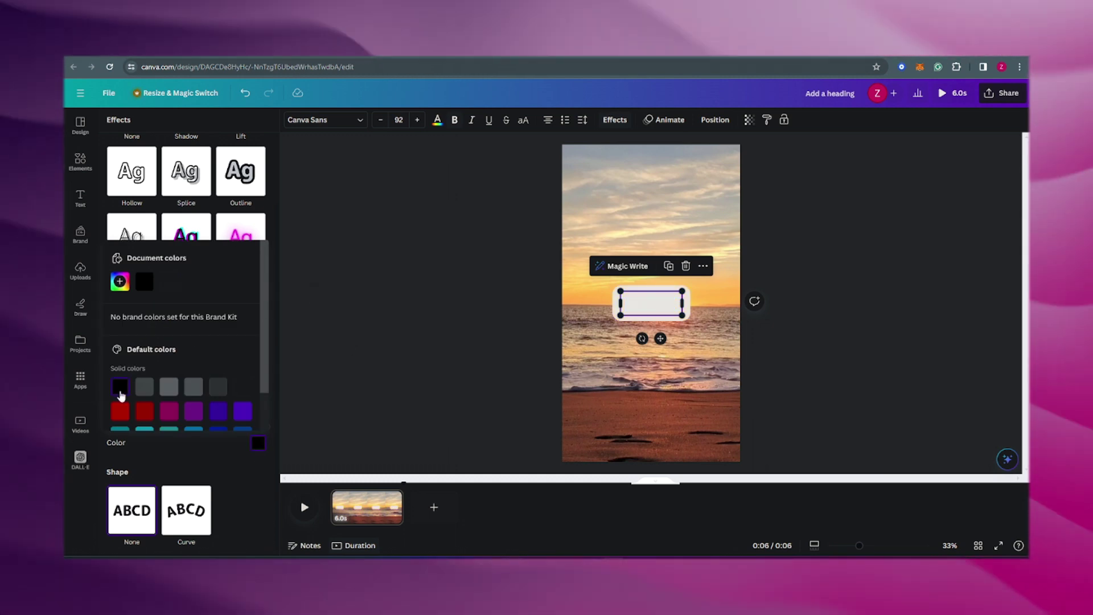
{"action": "scroll", "coordinate": [170, 390], "scroll_direction": "down", "scroll_amount": 2}
{"action": "left_click", "coordinate": [152, 473]}
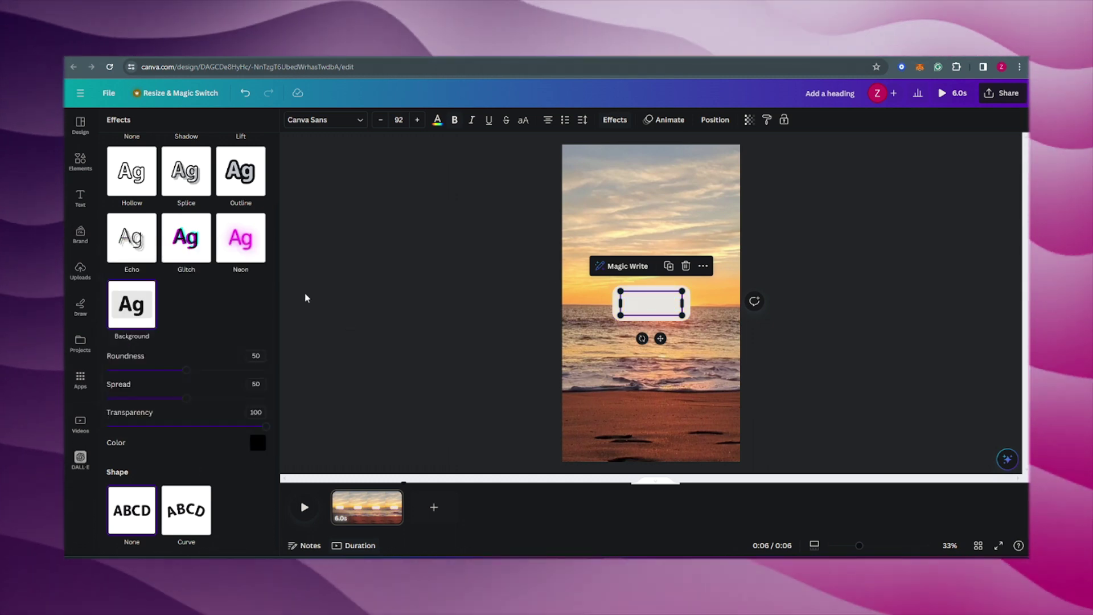
{"action": "left_click_drag", "start_coordinate": [651, 303], "coordinate": [650, 177]}
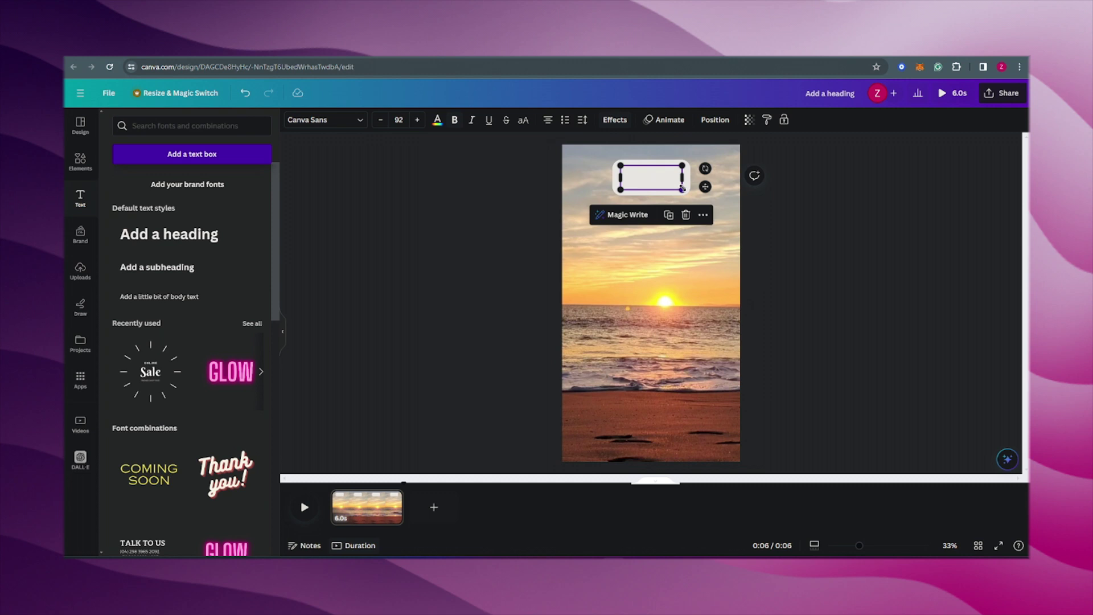
Step: Try purple and orange background colours, then undo those changes
{"action": "left_click", "coordinate": [616, 121]}
{"action": "scroll", "coordinate": [139, 391], "scroll_direction": "down", "scroll_amount": 2}
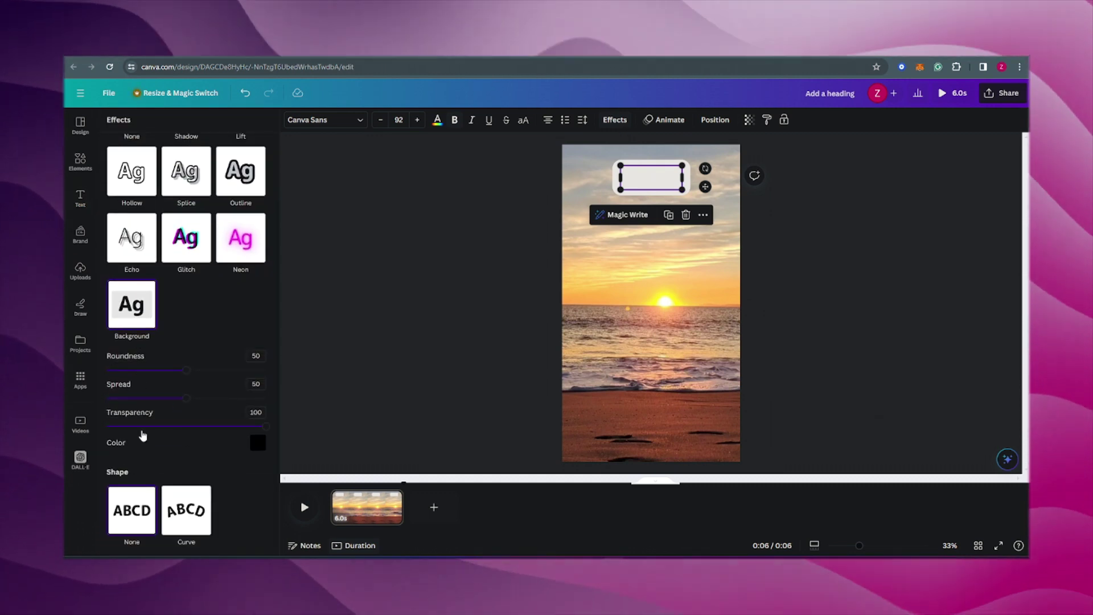
{"action": "left_click", "coordinate": [258, 443]}
{"action": "left_click", "coordinate": [236, 414]}
{"action": "scroll", "coordinate": [237, 414], "scroll_direction": "down", "scroll_amount": 2}
{"action": "left_click", "coordinate": [242, 389]}
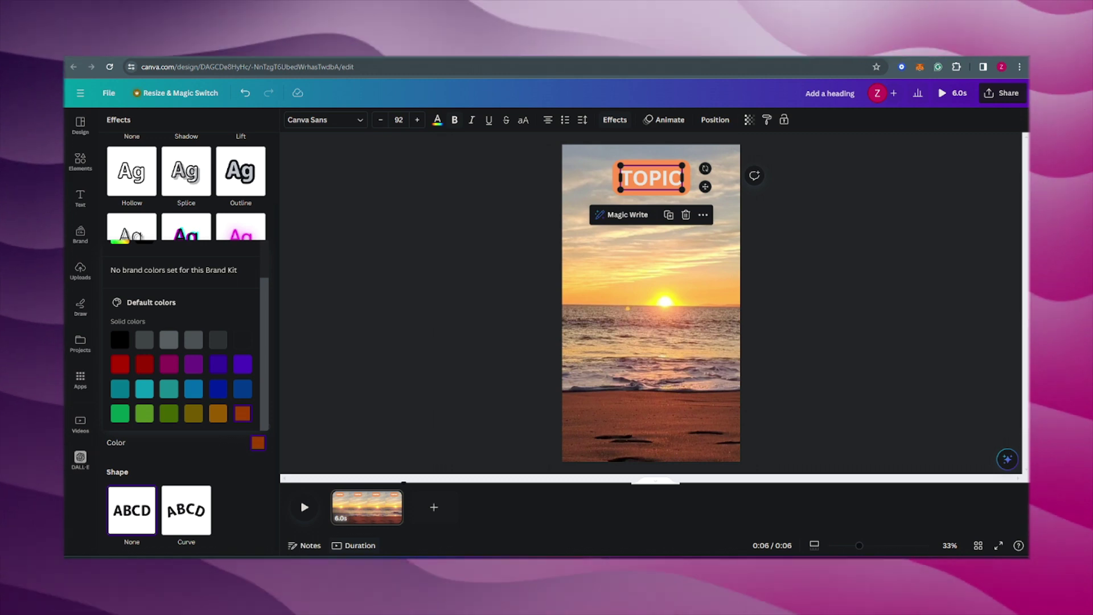
{"action": "key", "text": "ctrl+z"}
{"action": "key", "text": "ctrl+z"}
{"action": "key", "text": "ctrl+z"}
{"action": "key", "text": "ctrl+z"}
{"action": "scroll", "coordinate": [194, 400], "scroll_direction": "down", "scroll_amount": 1}
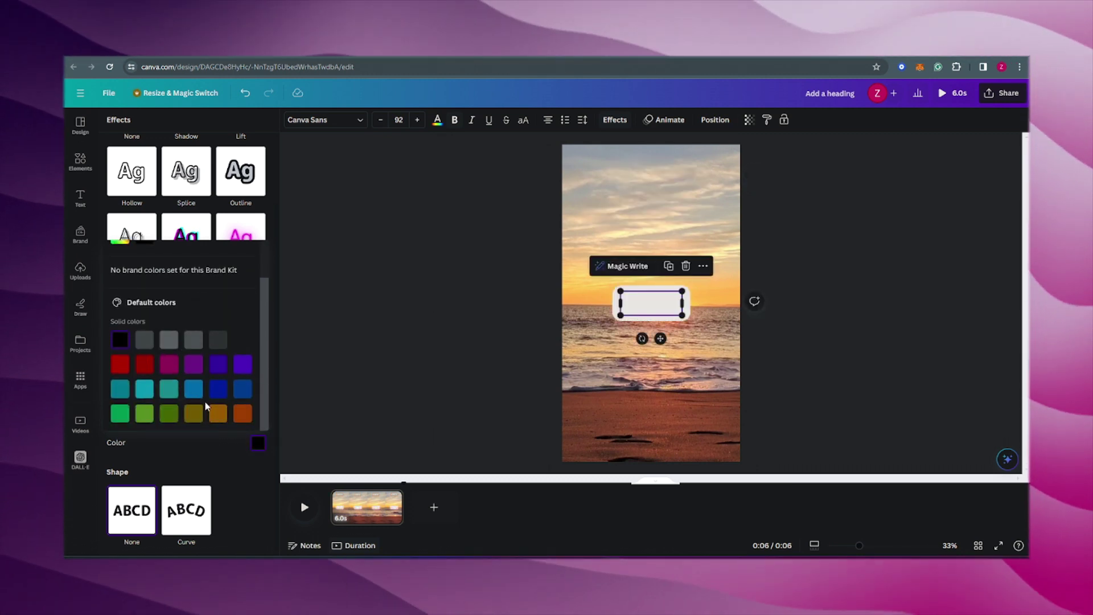
{"action": "left_click", "coordinate": [334, 402]}
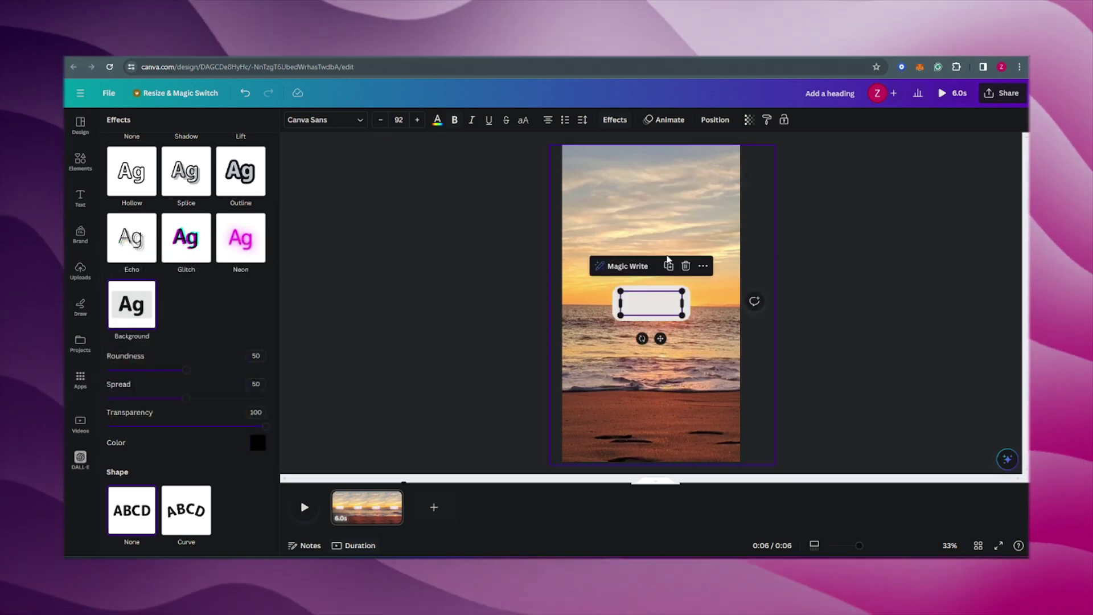
{"action": "key", "text": "Escape"}
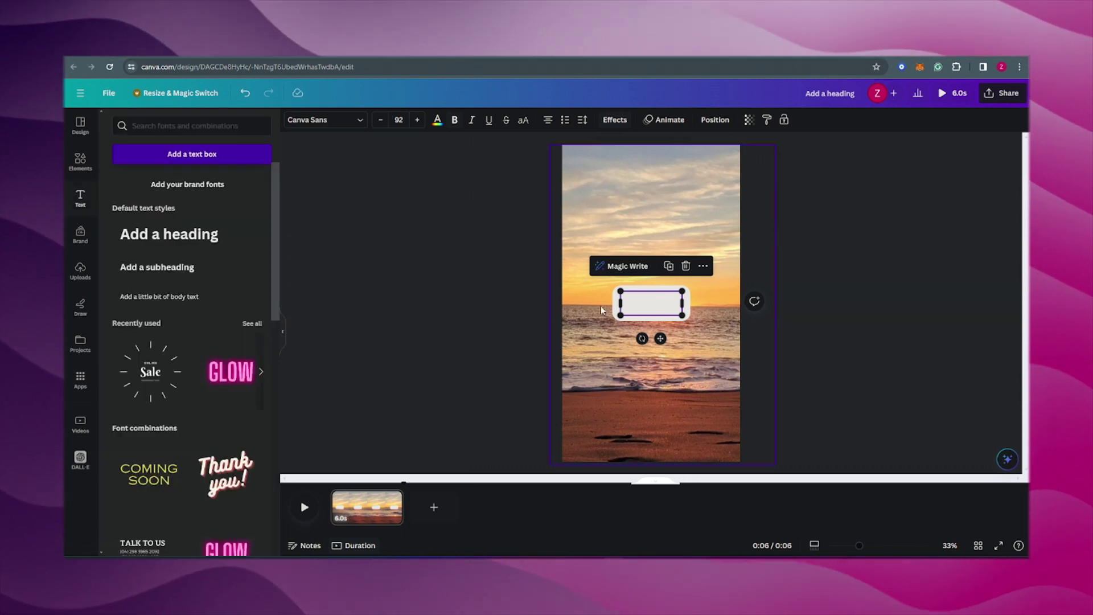
Step: Move TOPIC near the top and set its background colour to orange
{"action": "left_click_drag", "start_coordinate": [656, 306], "coordinate": [656, 180]}
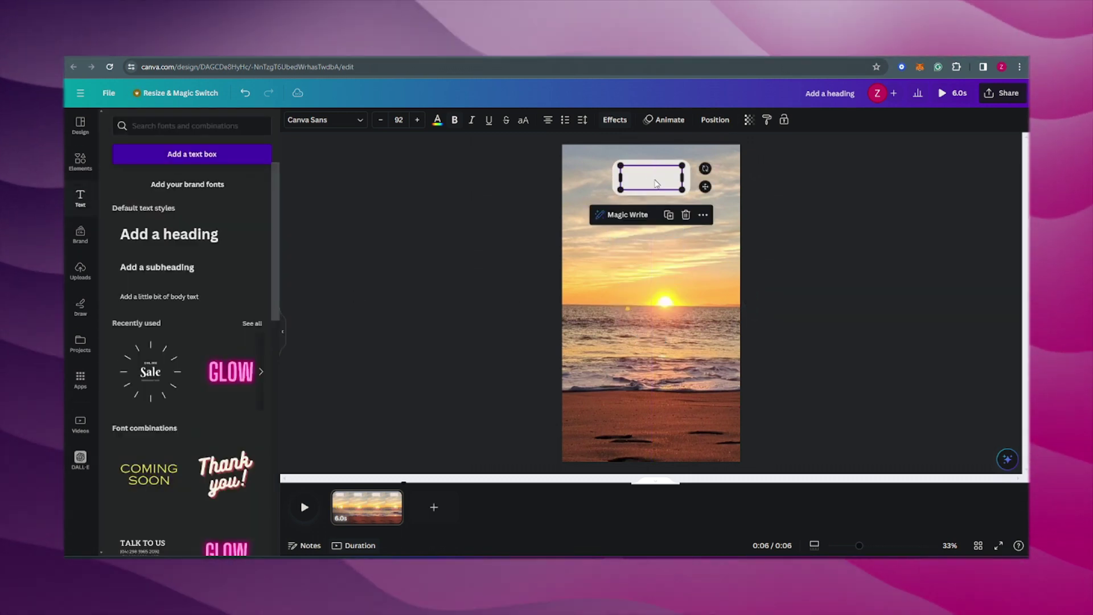
{"action": "left_click", "coordinate": [615, 120]}
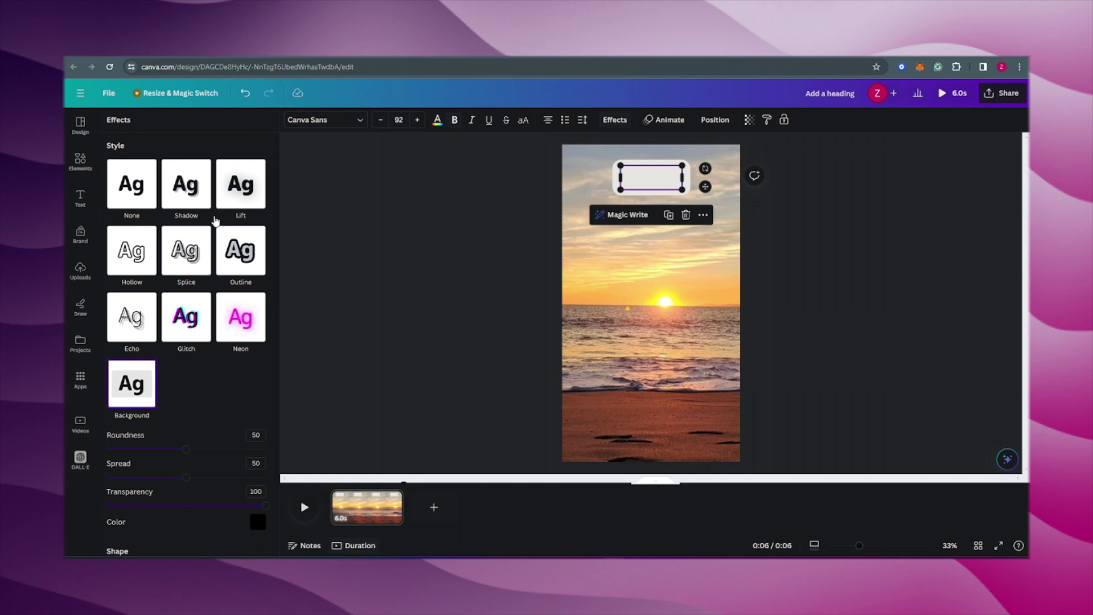
{"action": "scroll", "coordinate": [188, 423], "scroll_direction": "down", "scroll_amount": 2}
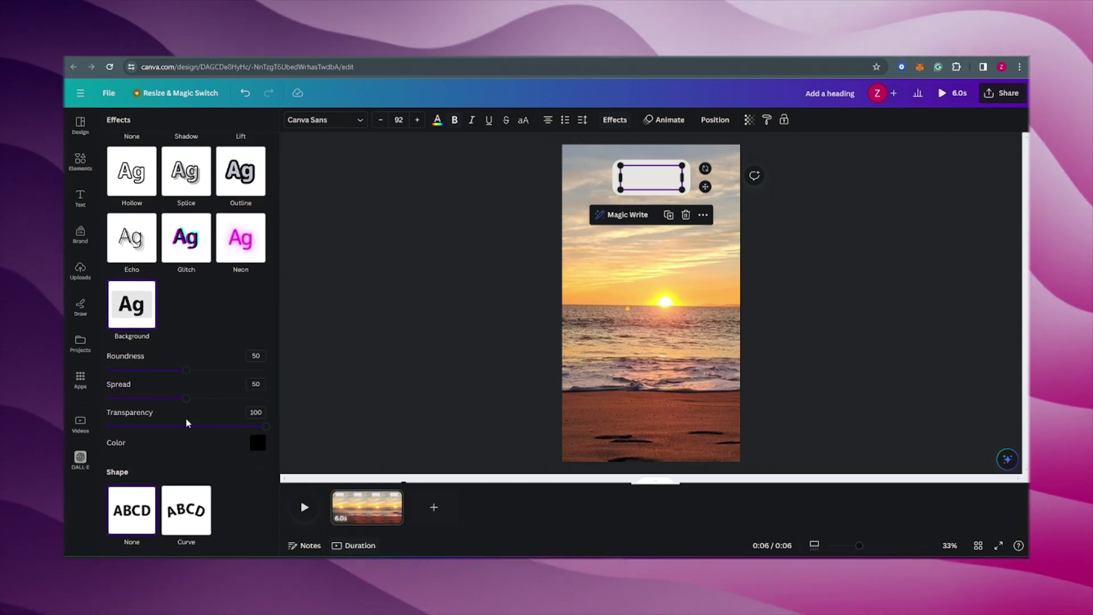
{"action": "left_click", "coordinate": [258, 444]}
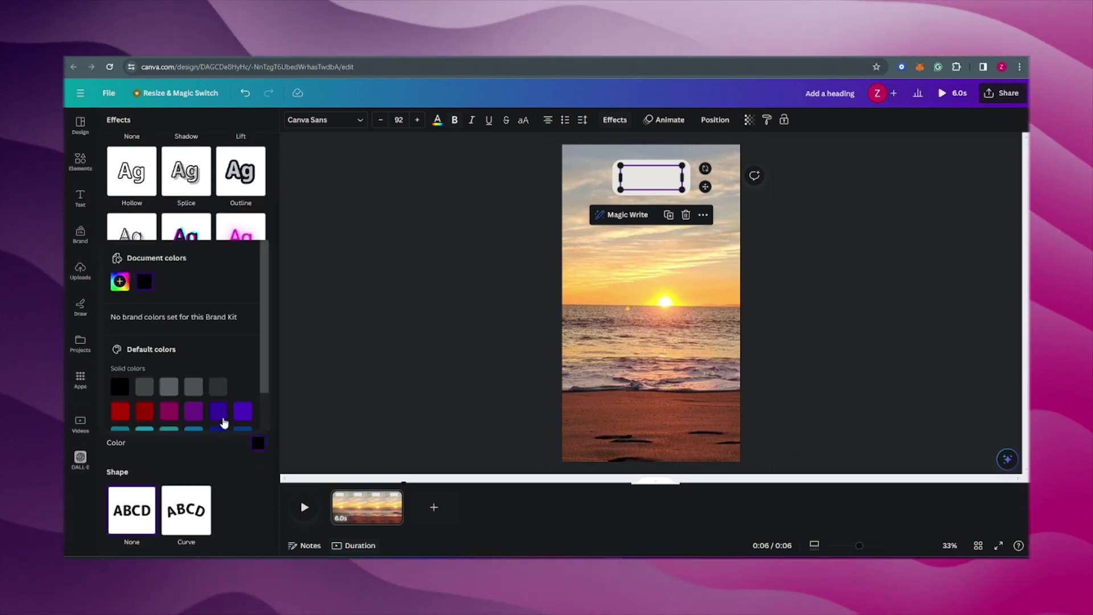
{"action": "left_click", "coordinate": [236, 414]}
{"action": "scroll", "coordinate": [199, 398], "scroll_direction": "down", "scroll_amount": 1}
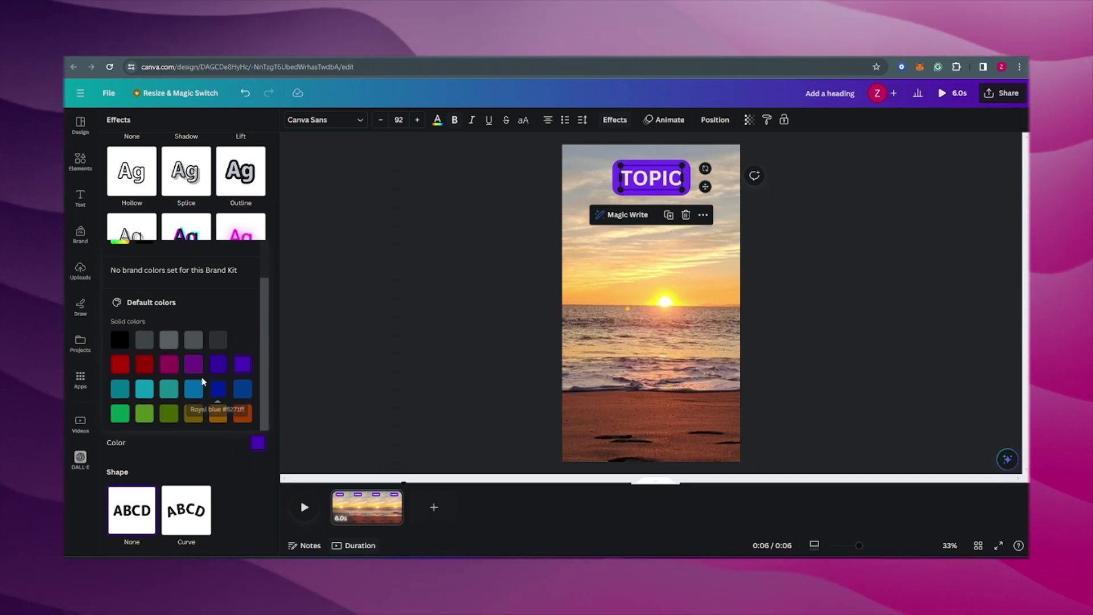
{"action": "left_click", "coordinate": [194, 390]}
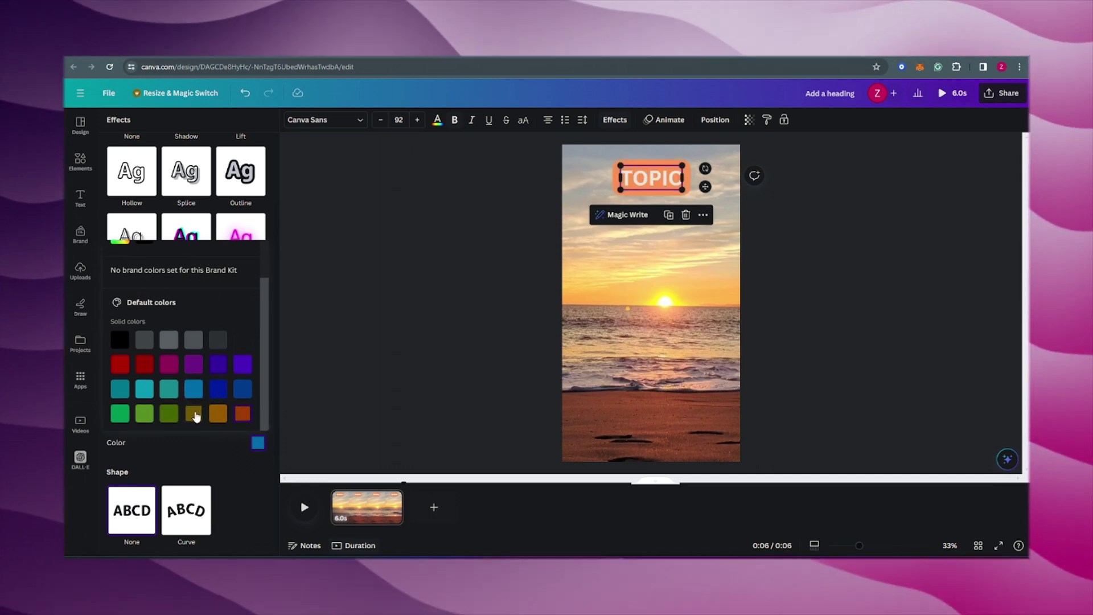
{"action": "left_click", "coordinate": [242, 413]}
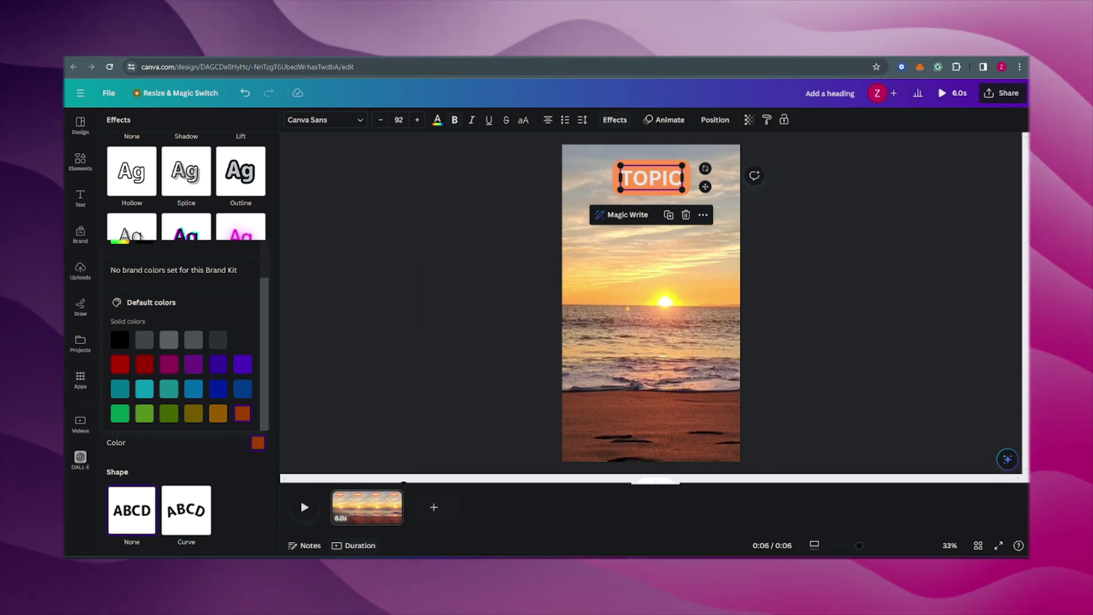
{"action": "key", "text": "Escape"}
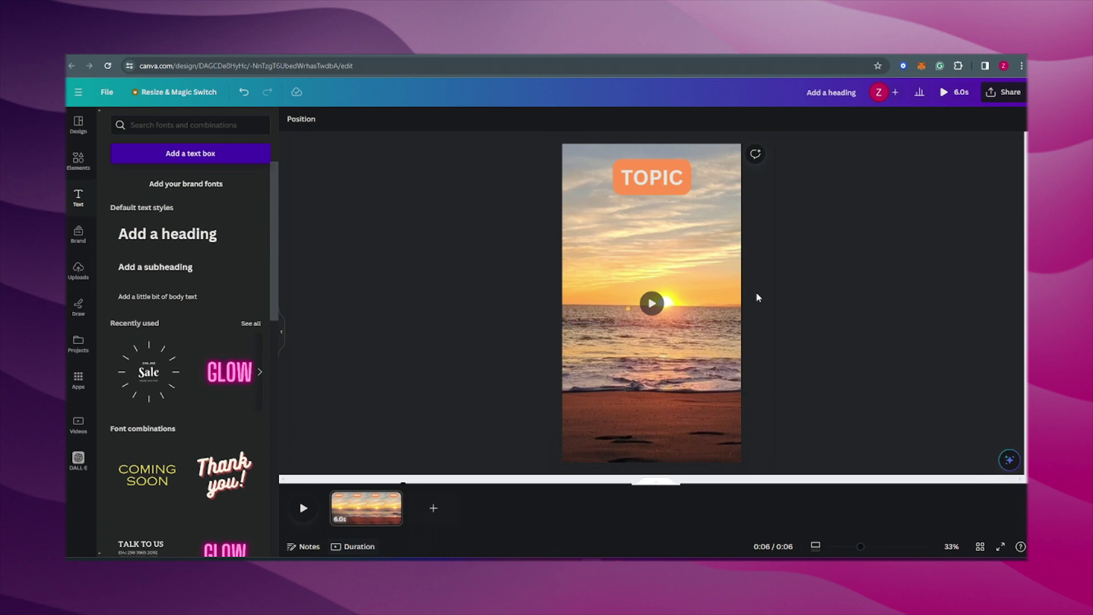
Step: Duplicate the TOPIC box, move the copy to mid-video, and retype it as Part 1
{"action": "left_click", "coordinate": [666, 187]}
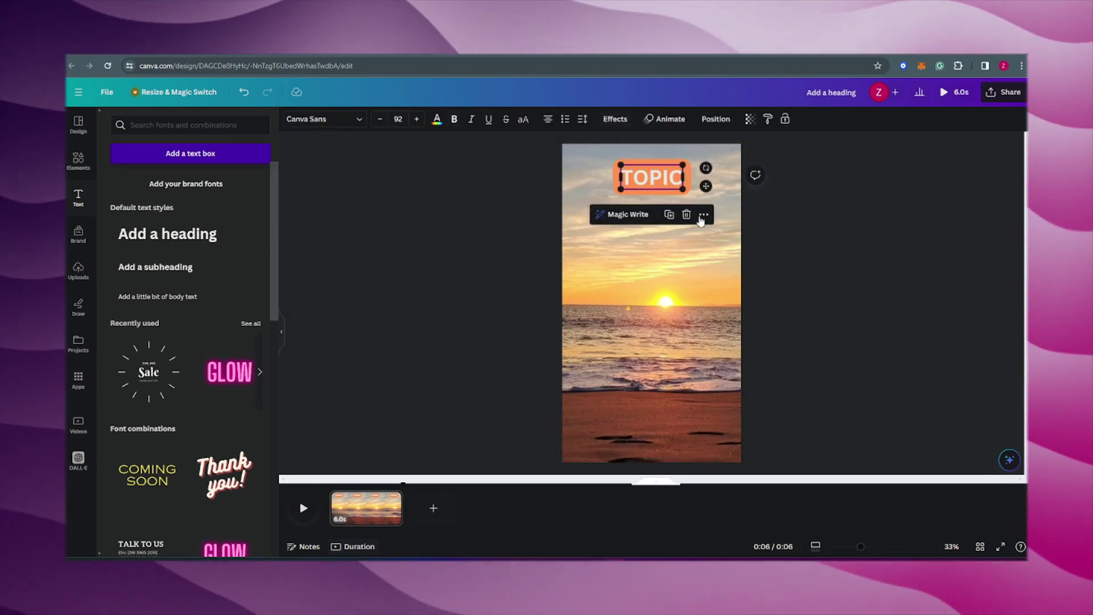
{"action": "right_click", "coordinate": [701, 222]}
{"action": "left_click", "coordinate": [734, 225]}
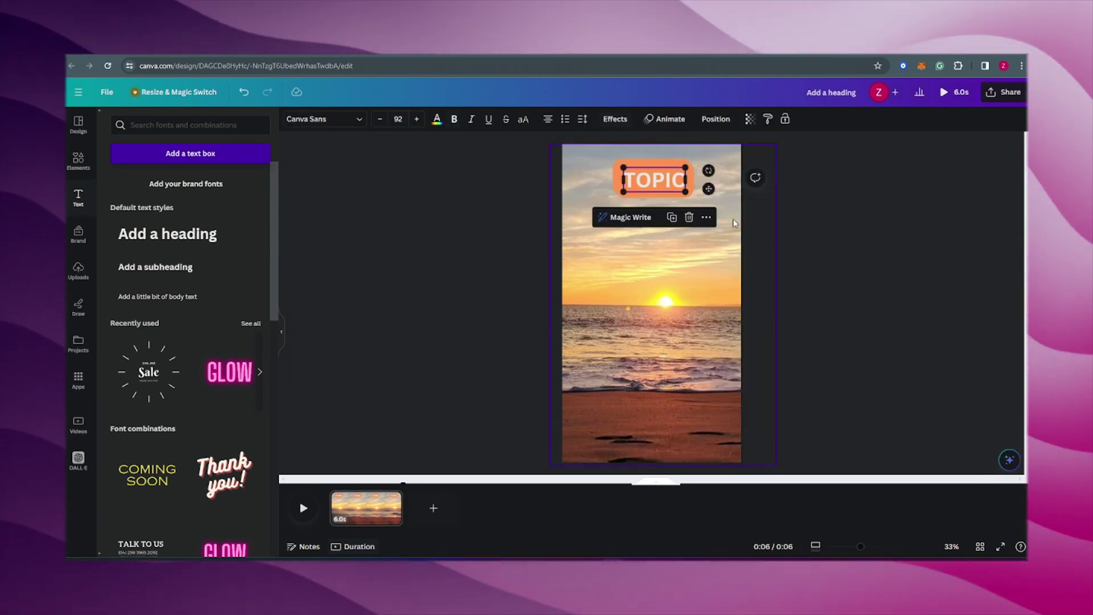
{"action": "left_click_drag", "start_coordinate": [648, 178], "coordinate": [648, 305]}
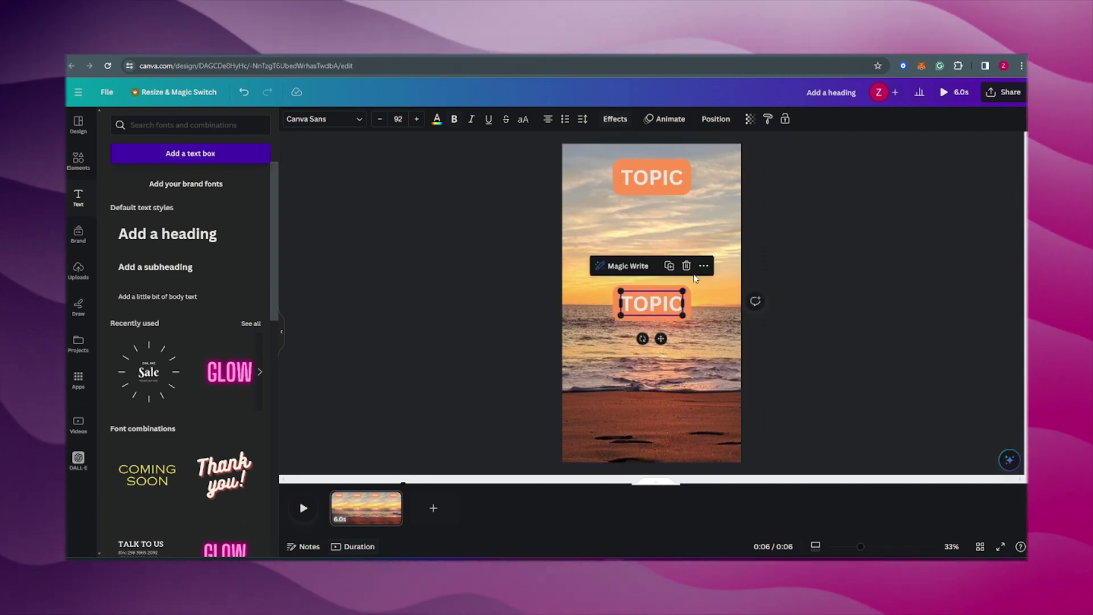
{"action": "double_click", "coordinate": [677, 307]}
{"action": "key", "text": "BackSpace"}
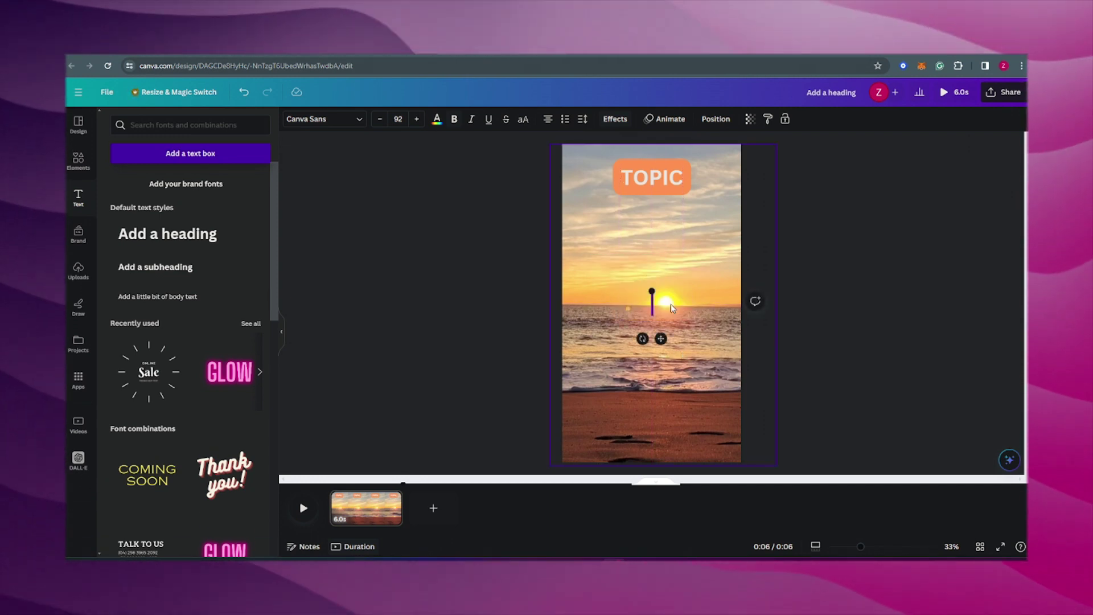
{"action": "type", "text": "Part"}
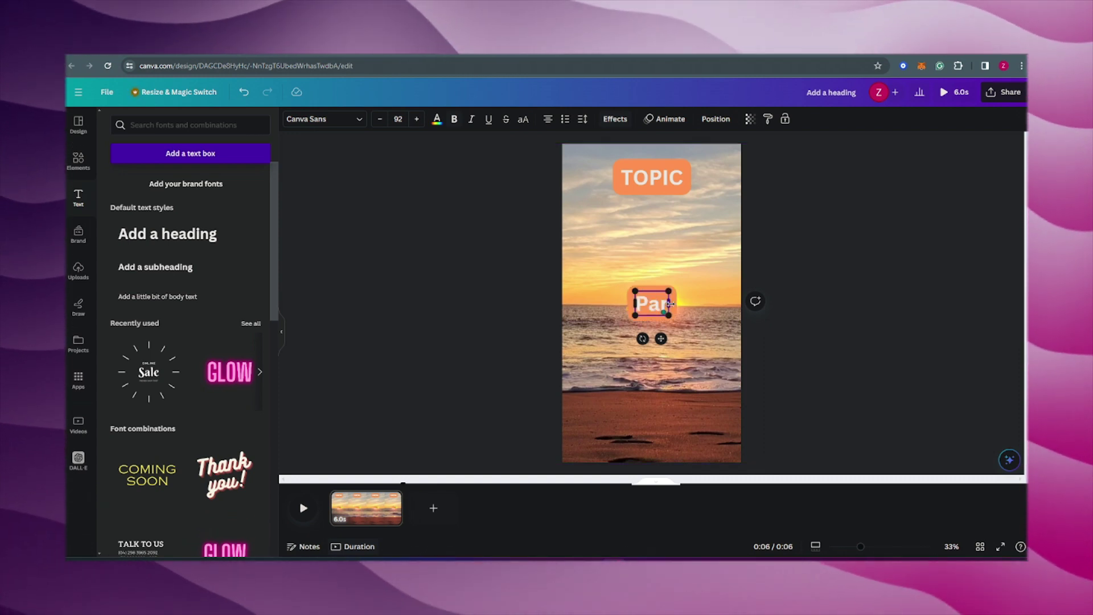
{"action": "type", "text": " 1"}
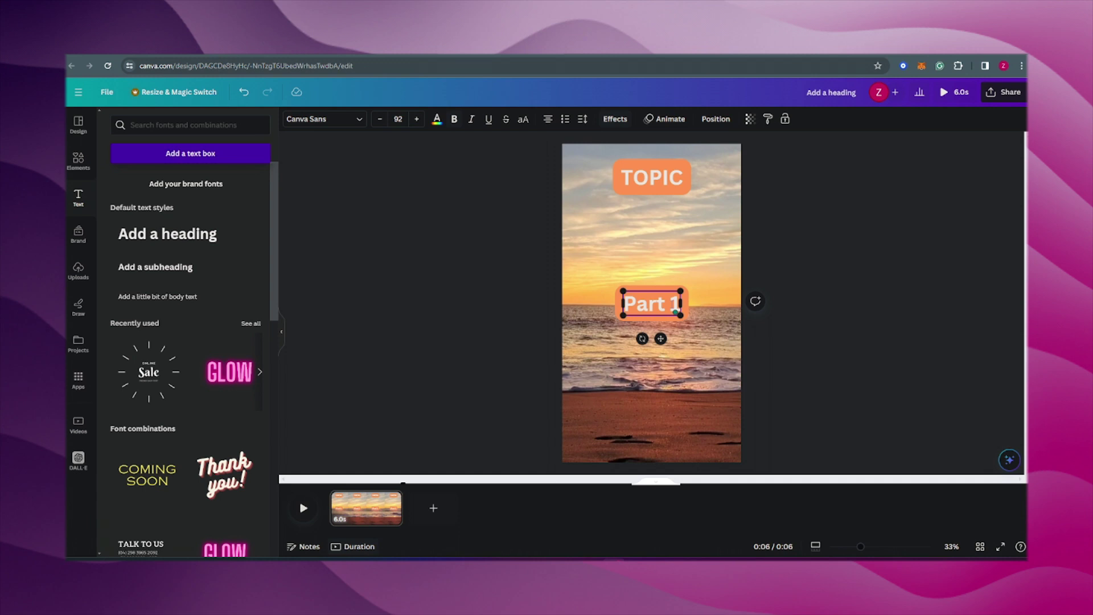
Step: Swap Part 1's orange background for a black Outline effect at thickness 95
{"action": "left_click", "coordinate": [607, 117]}
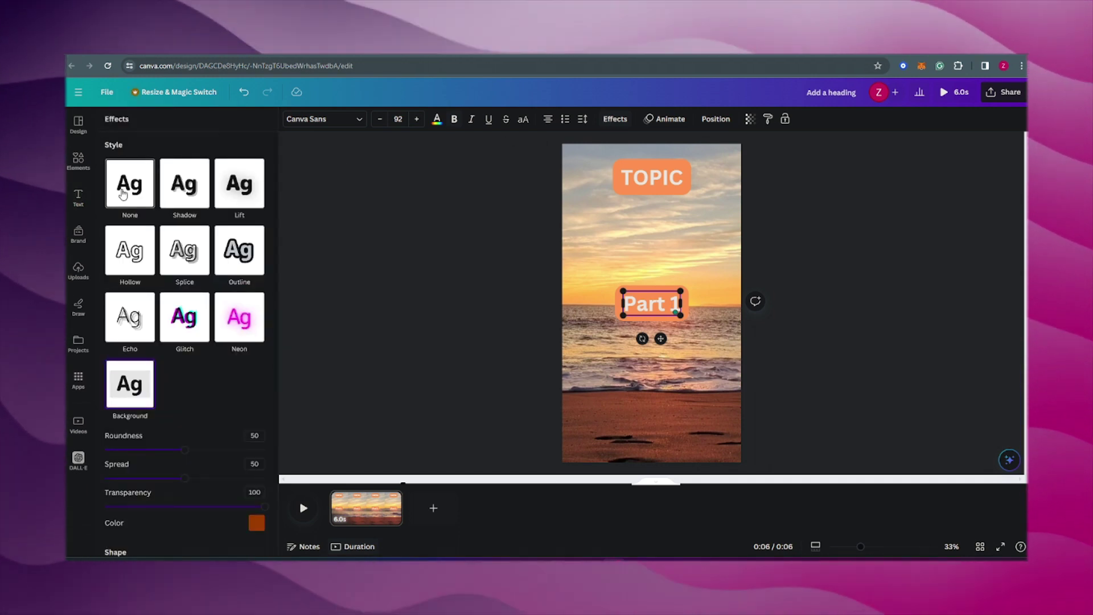
{"action": "left_click", "coordinate": [131, 184]}
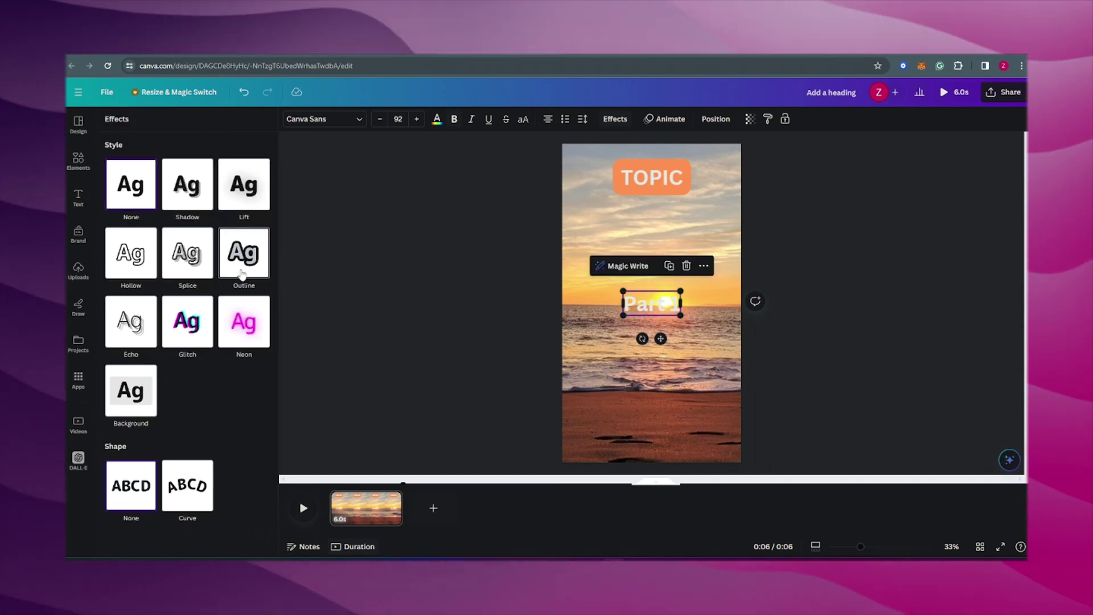
{"action": "left_click", "coordinate": [242, 273]}
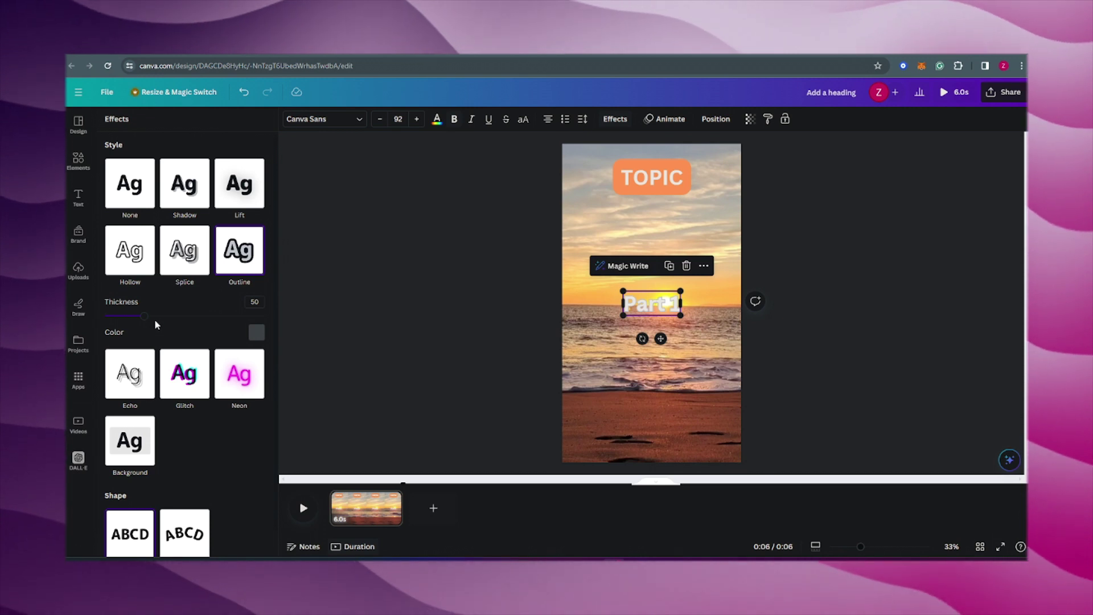
{"action": "left_click", "coordinate": [257, 333]}
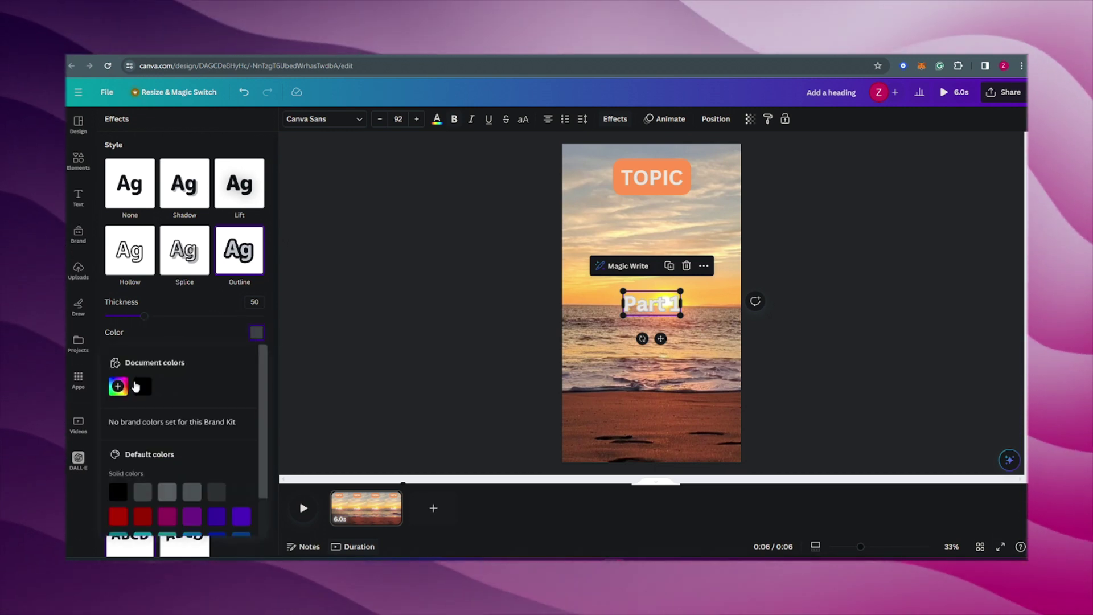
{"action": "left_click", "coordinate": [157, 318]}
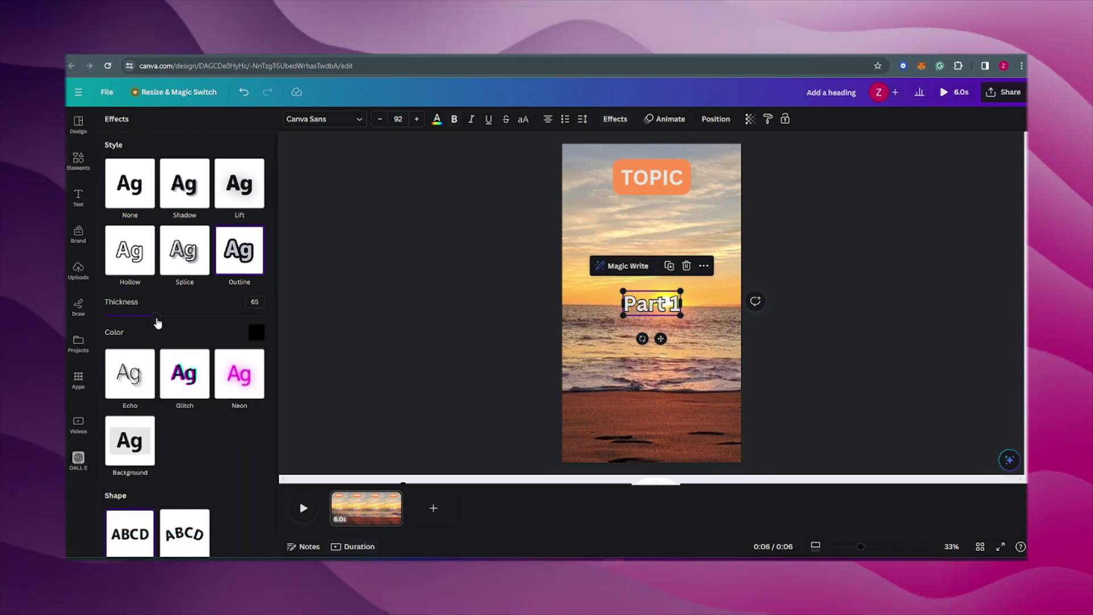
{"action": "left_click_drag", "start_coordinate": [175, 323], "coordinate": [181, 322]}
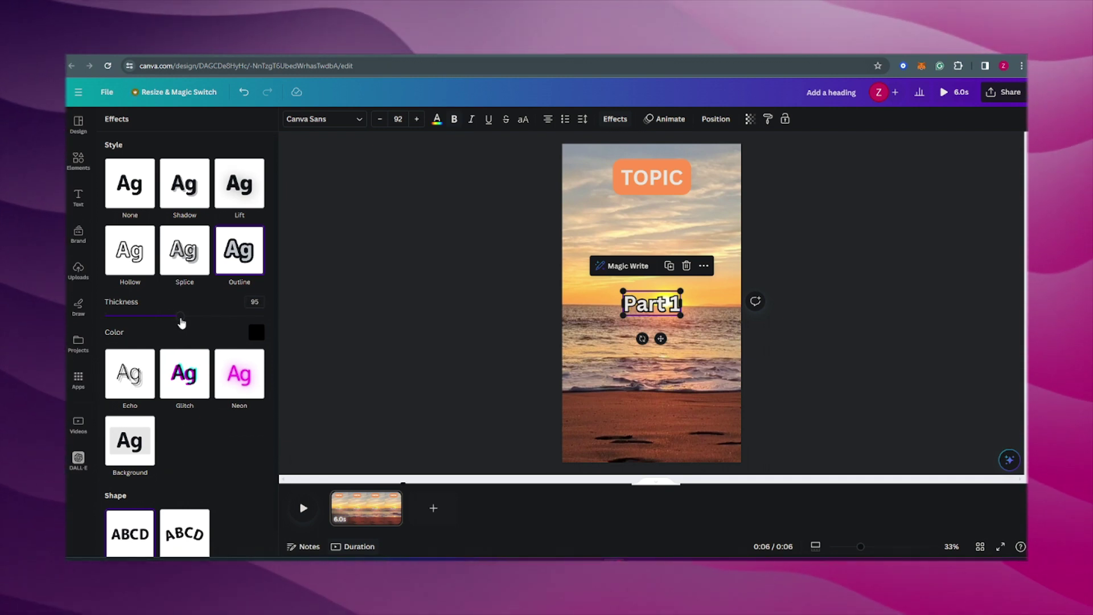
{"action": "left_click", "coordinate": [661, 308]}
Step: Duplicate the Part 1 caption, place it just below, and change its text to Part 2
{"action": "right_click", "coordinate": [662, 300]}
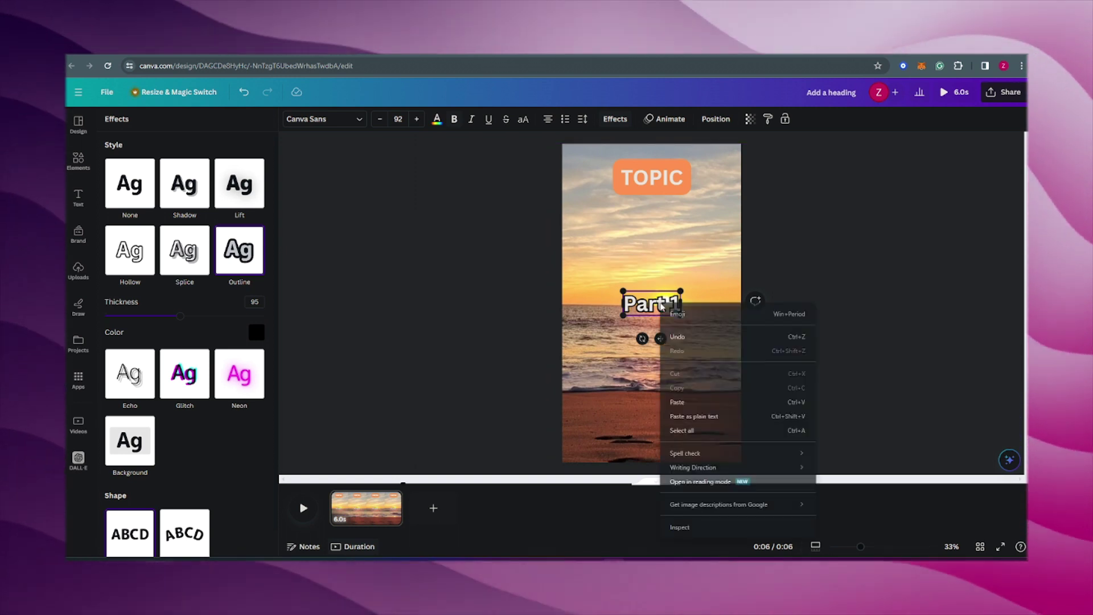
{"action": "key", "text": "Escape"}
{"action": "left_click", "coordinate": [667, 303]}
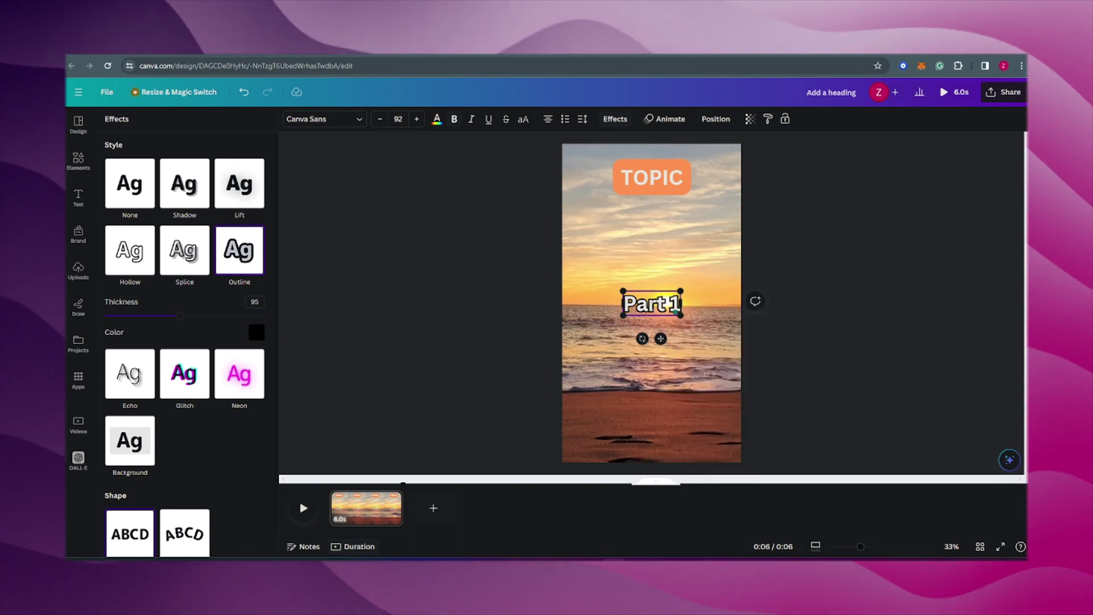
{"action": "key", "text": "Escape"}
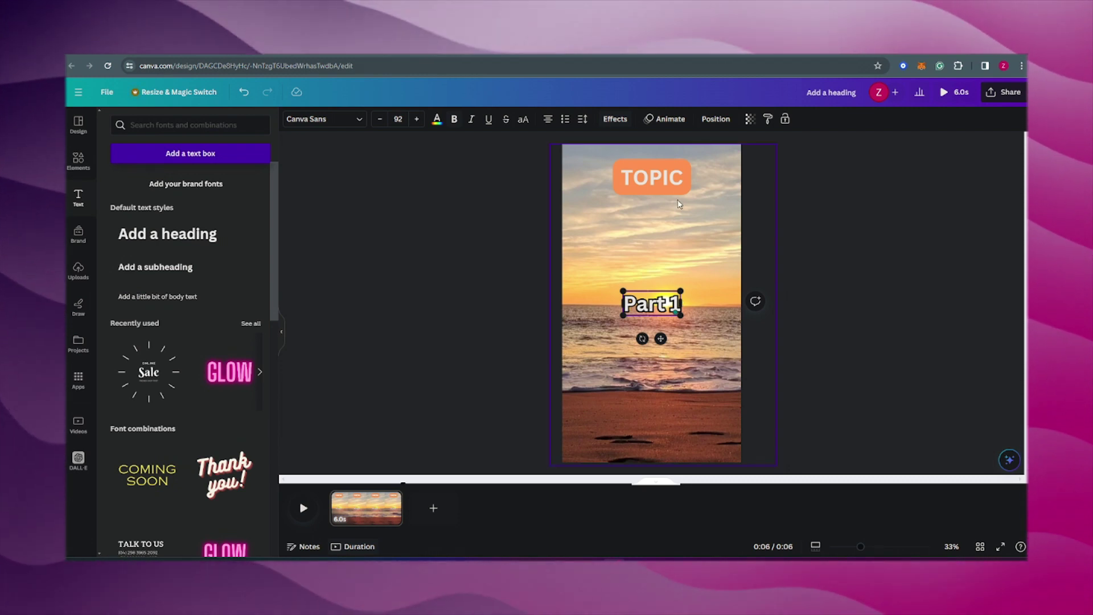
{"action": "left_click", "coordinate": [654, 181]}
{"action": "left_click", "coordinate": [651, 312]}
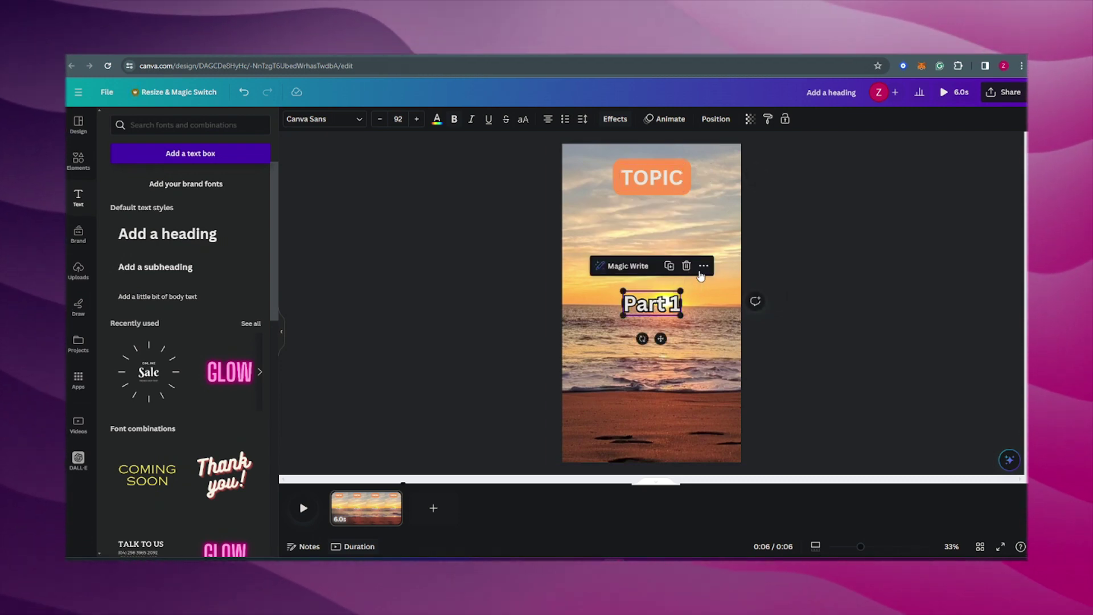
{"action": "right_click", "coordinate": [680, 304]}
{"action": "left_click", "coordinate": [735, 214]}
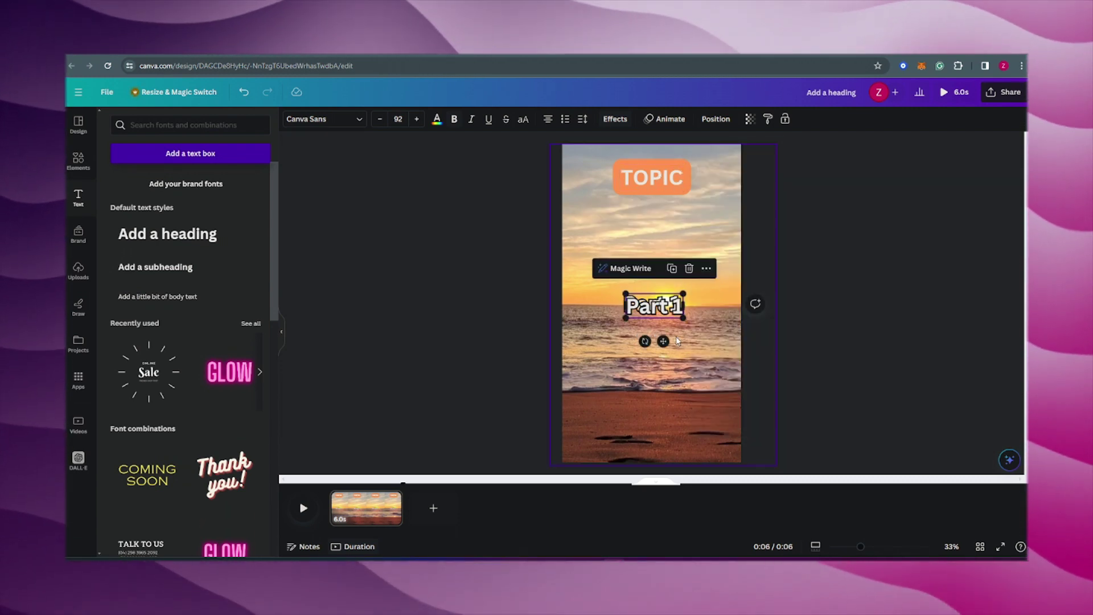
{"action": "left_click_drag", "start_coordinate": [654, 307], "coordinate": [659, 344]}
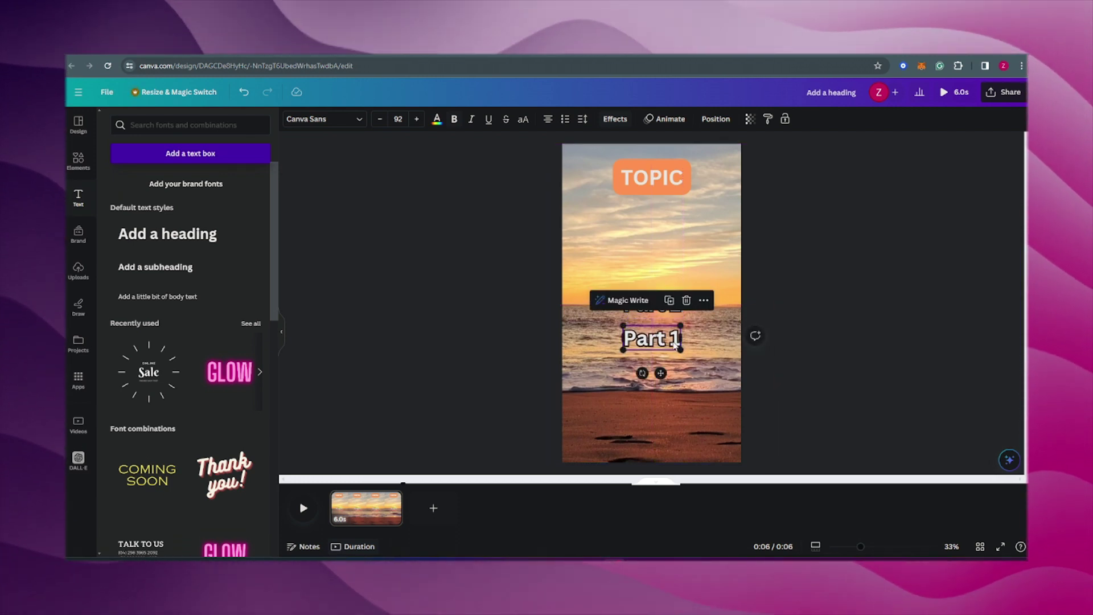
{"action": "double_click", "coordinate": [675, 342]}
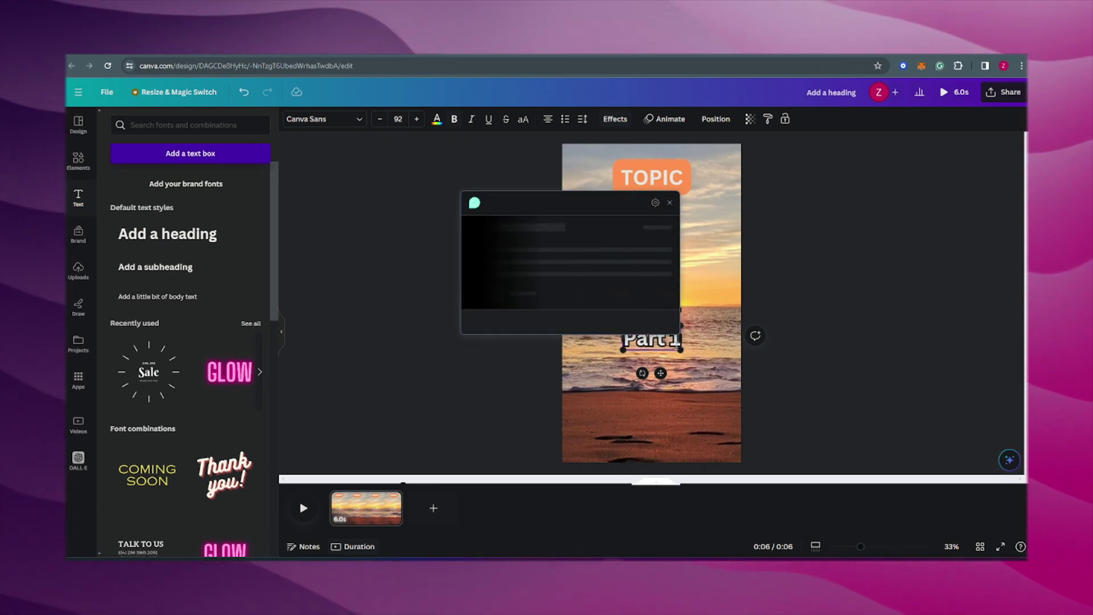
{"action": "type", "text": "Part 2"}
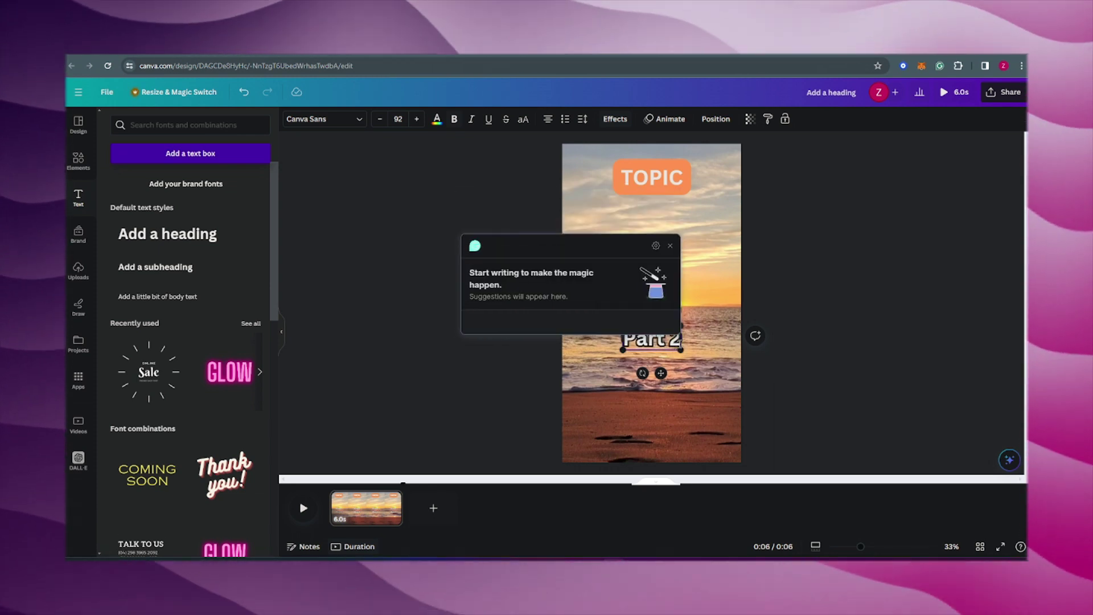
{"action": "left_click", "coordinate": [705, 347]}
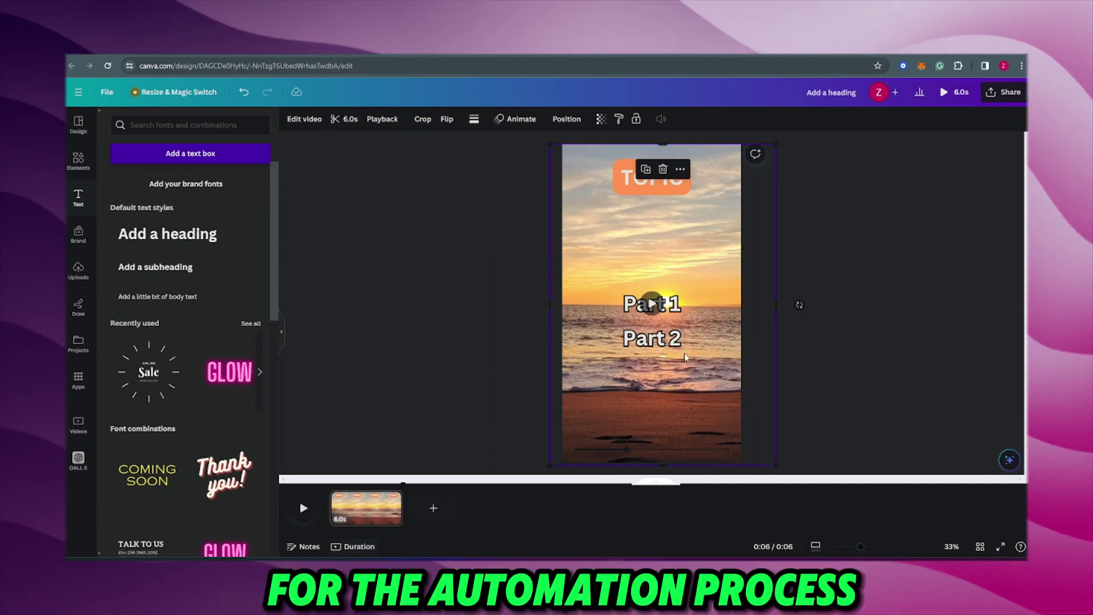
Step: Widen the Part 1 and Part 2 text boxes toward both canvas edges
{"action": "left_click", "coordinate": [680, 306]}
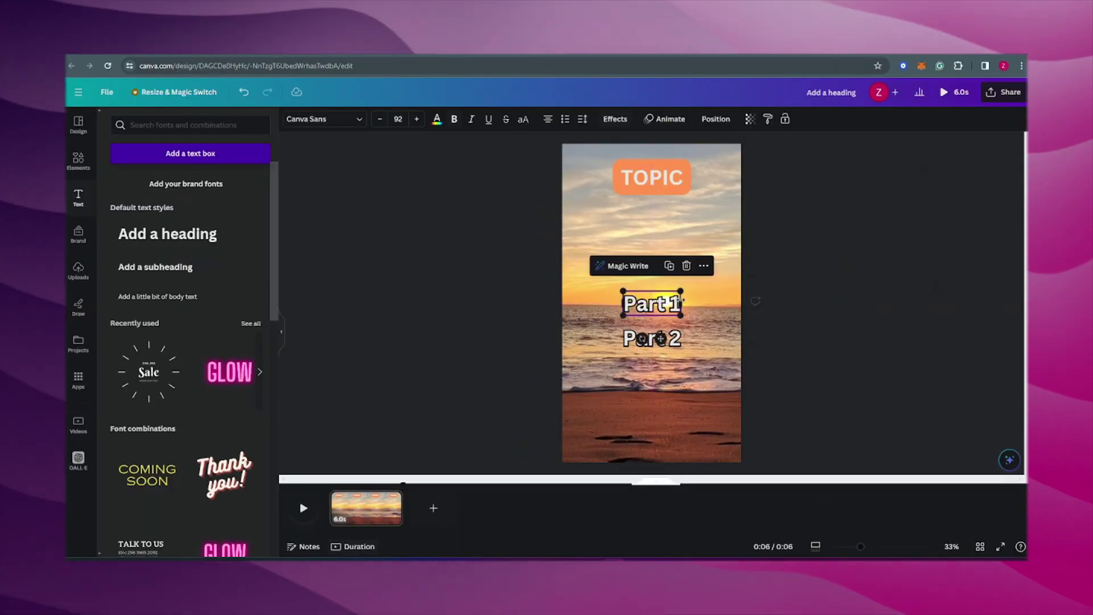
{"action": "left_click_drag", "start_coordinate": [683, 302], "coordinate": [740, 302]}
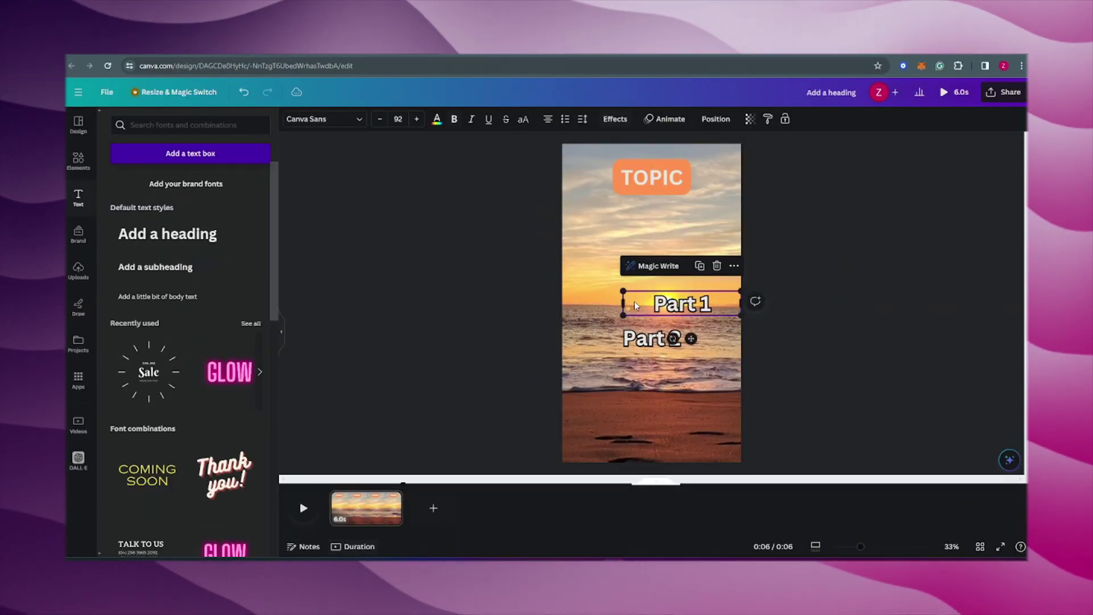
{"action": "left_click_drag", "start_coordinate": [624, 305], "coordinate": [561, 301]}
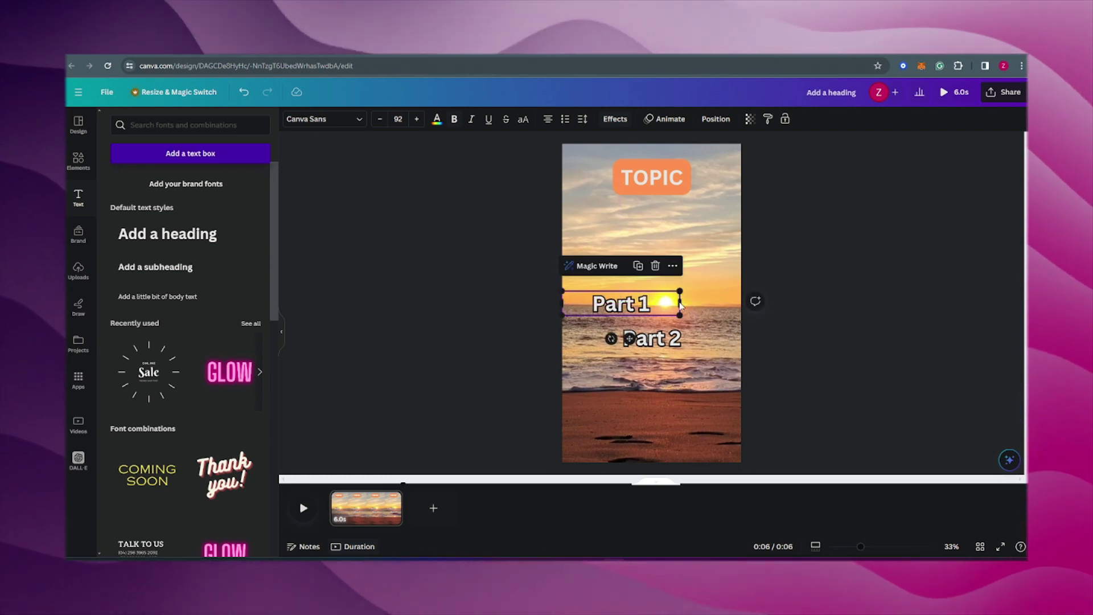
{"action": "left_click_drag", "start_coordinate": [680, 303], "coordinate": [740, 302]}
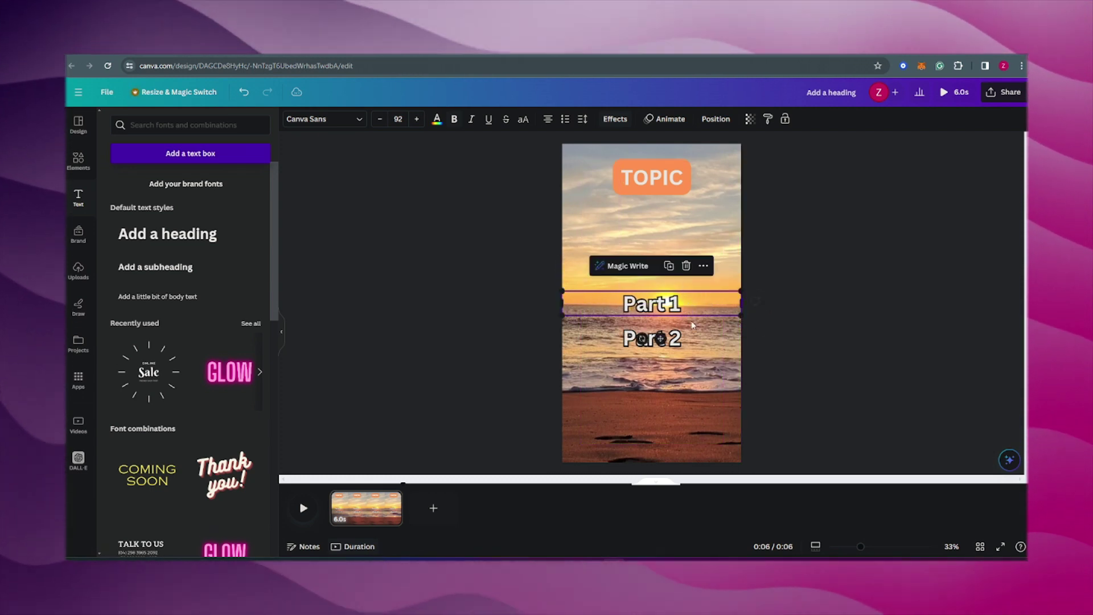
{"action": "left_click", "coordinate": [680, 340]}
{"action": "left_click_drag", "start_coordinate": [683, 337], "coordinate": [741, 337]}
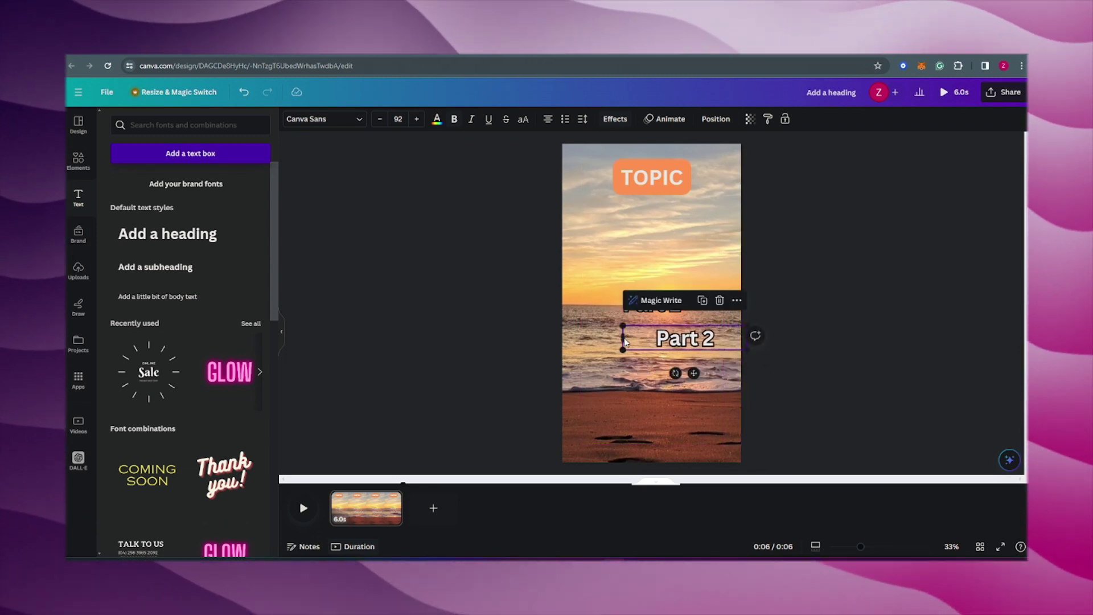
{"action": "left_click_drag", "start_coordinate": [624, 341], "coordinate": [563, 338]}
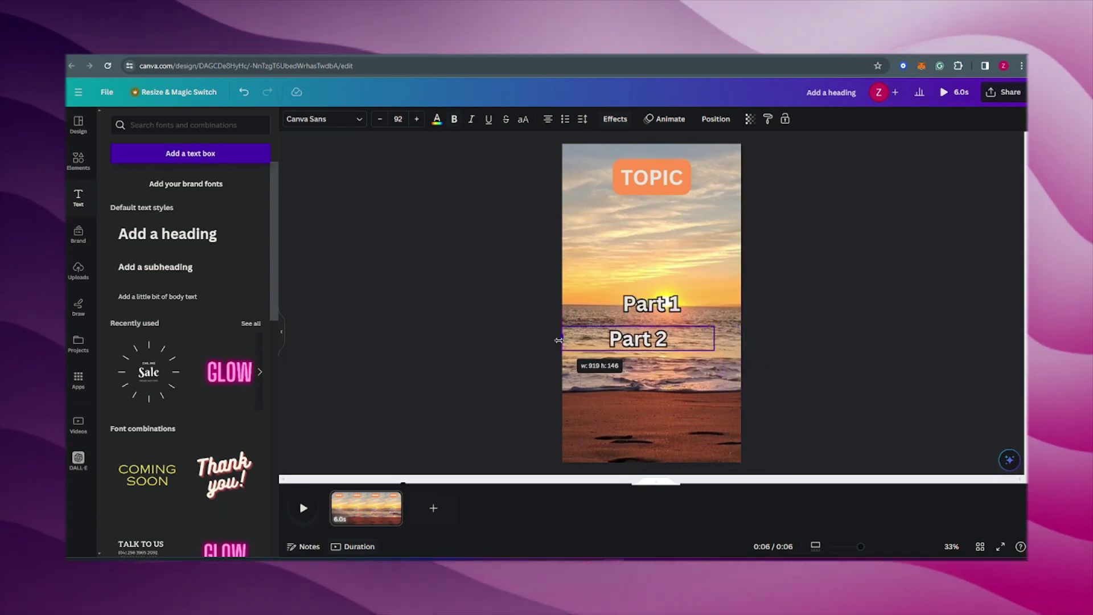
{"action": "left_click_drag", "start_coordinate": [714, 338], "coordinate": [750, 349]}
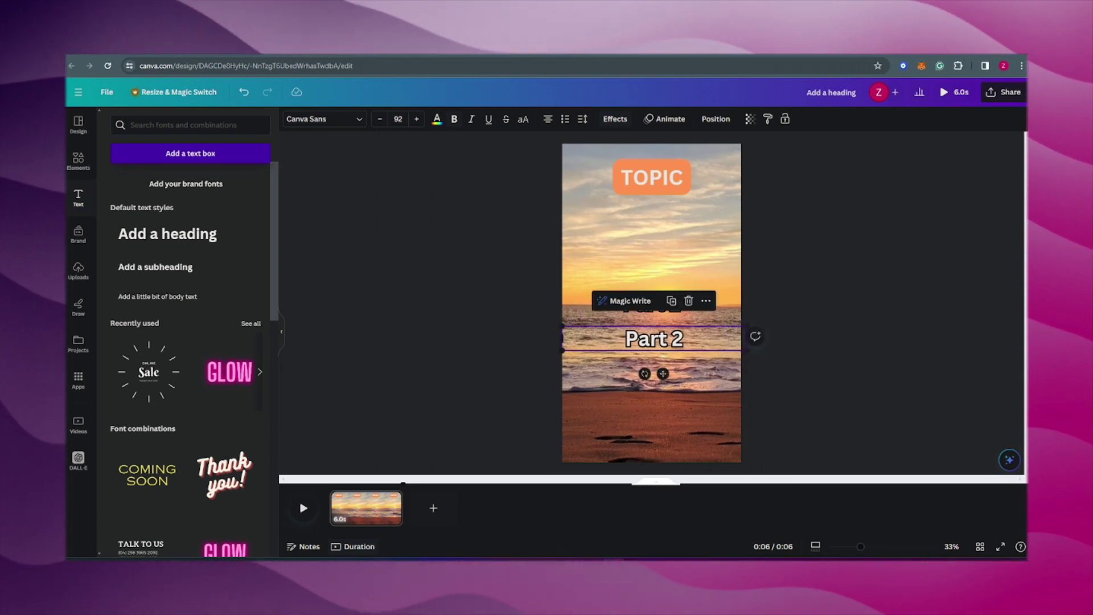
Step: Stretch both caption boxes again to span the full canvas width, keeping text centred
{"action": "left_click", "coordinate": [654, 305]}
{"action": "left_click_drag", "start_coordinate": [688, 300], "coordinate": [751, 300]}
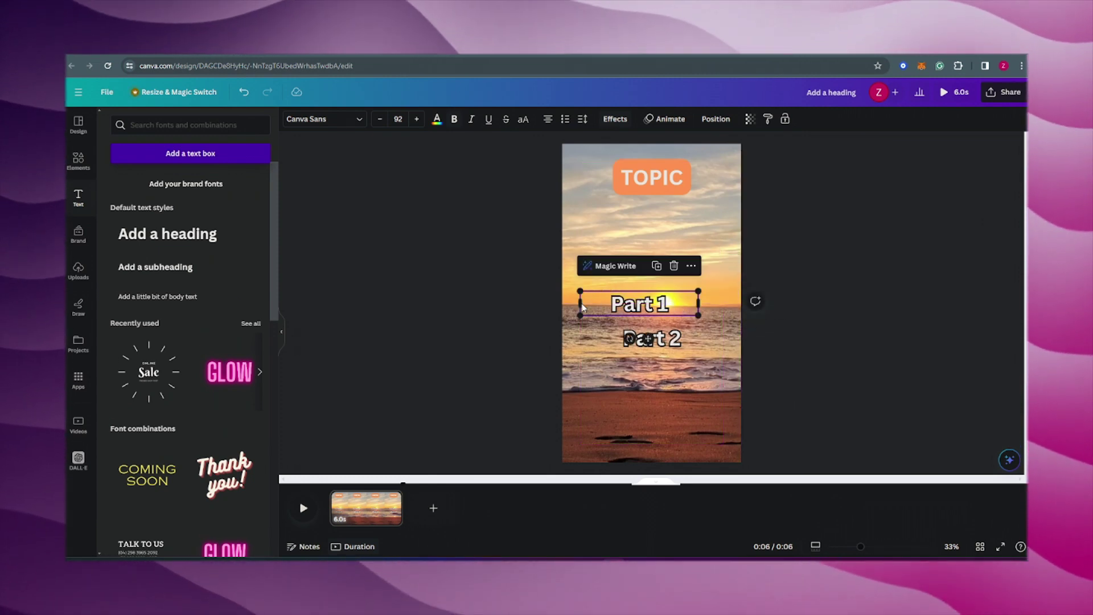
{"action": "left_click_drag", "start_coordinate": [624, 302], "coordinate": [563, 302]}
{"action": "left_click_drag", "start_coordinate": [680, 304], "coordinate": [745, 303]}
{"action": "left_click", "coordinate": [654, 338]}
{"action": "left_click_drag", "start_coordinate": [685, 338], "coordinate": [714, 338]}
{"action": "left_click_drag", "start_coordinate": [622, 338], "coordinate": [588, 339]}
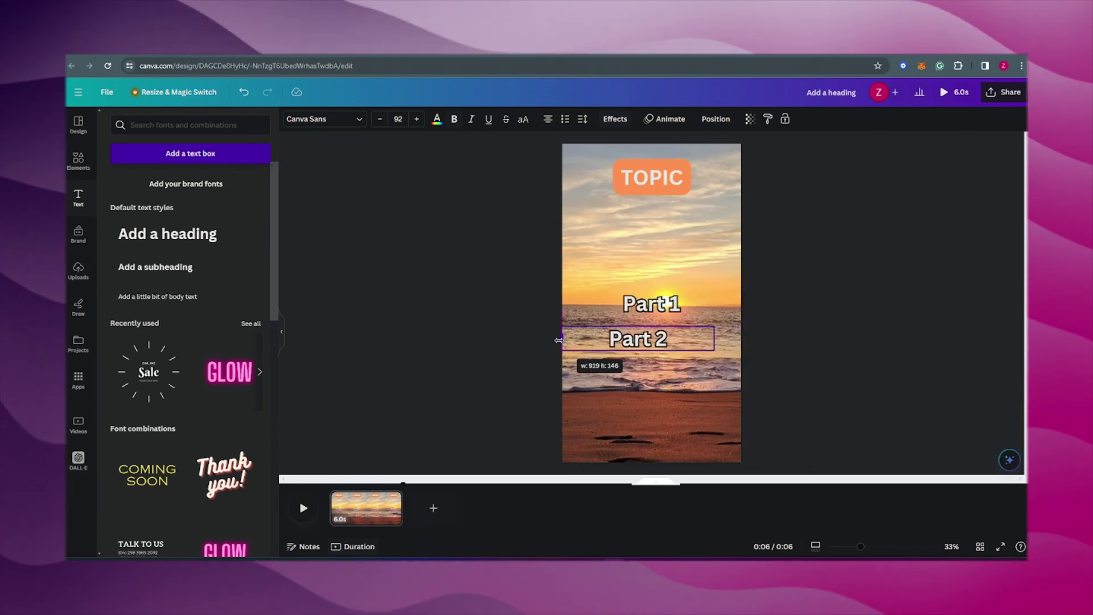
{"action": "left_click", "coordinate": [639, 366]}
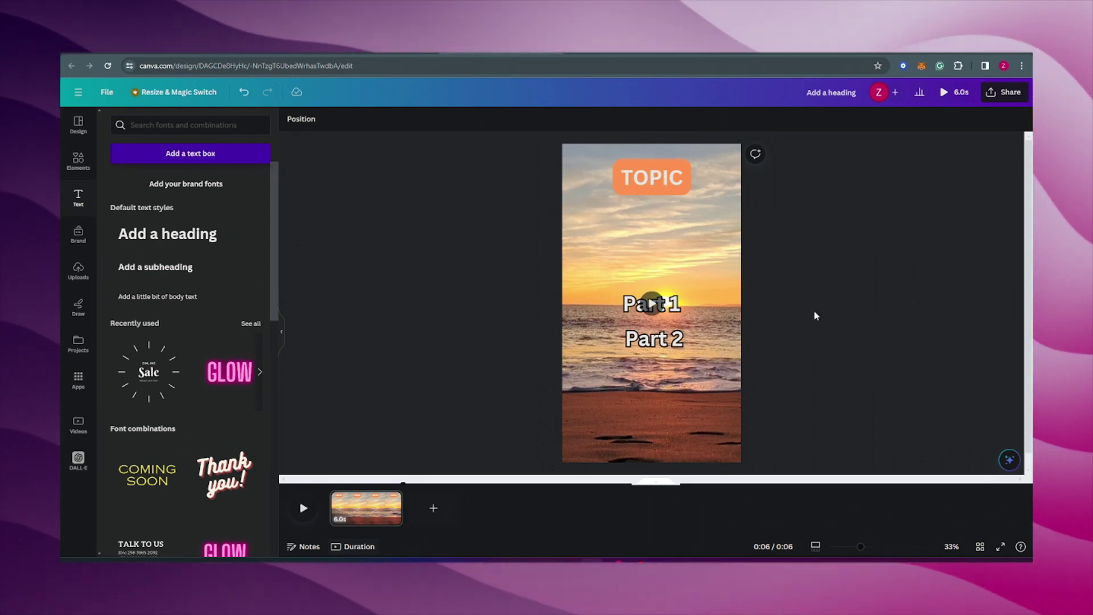
Step: Retime the captions so Part 1 ends about 3.9 s and Part 2 starts around 3.8 s
{"action": "right_click", "coordinate": [620, 309]}
{"action": "left_click", "coordinate": [690, 430]}
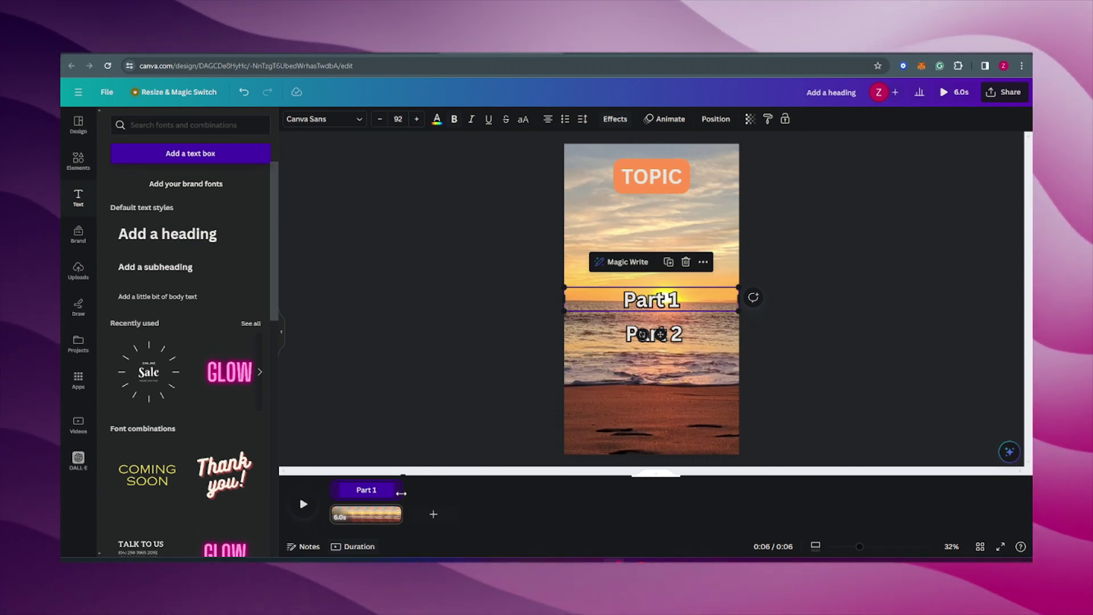
{"action": "left_click_drag", "start_coordinate": [401, 493], "coordinate": [372, 499]}
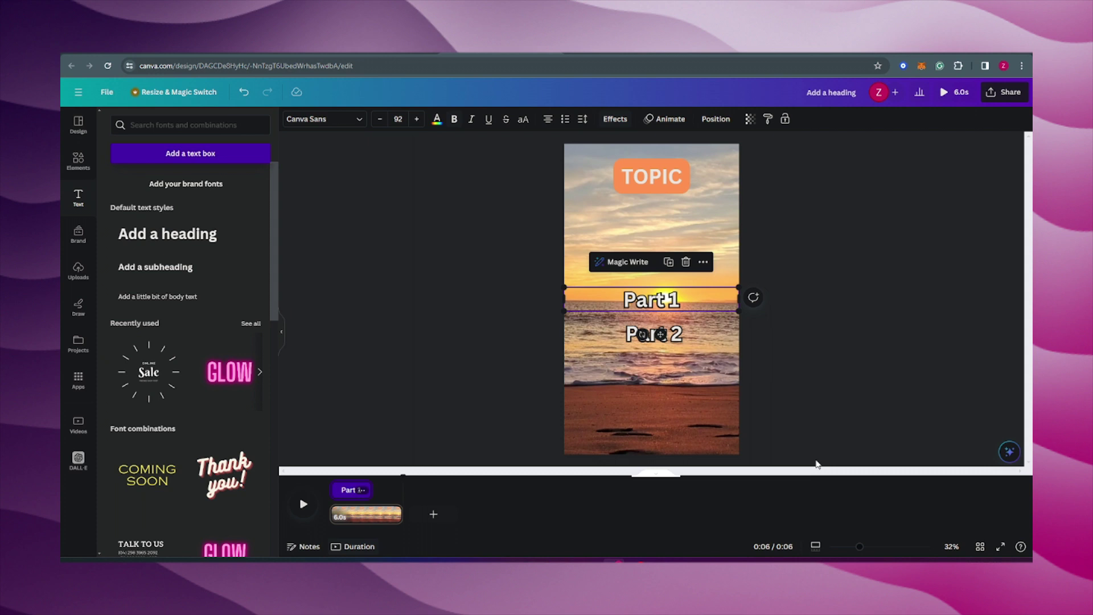
{"action": "left_click", "coordinate": [682, 341]}
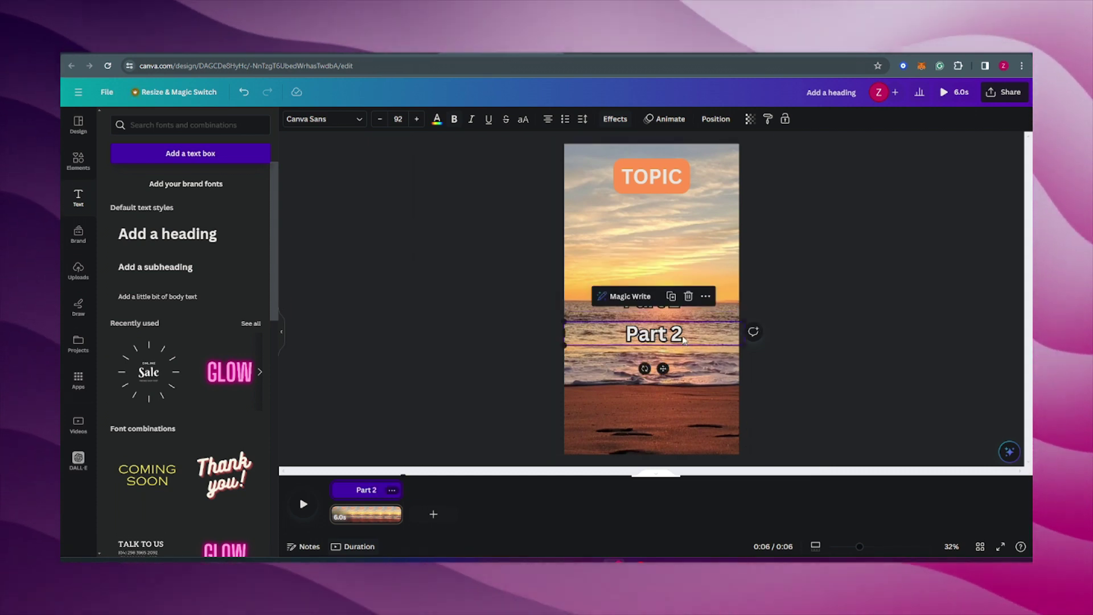
{"action": "left_click", "coordinate": [657, 307]}
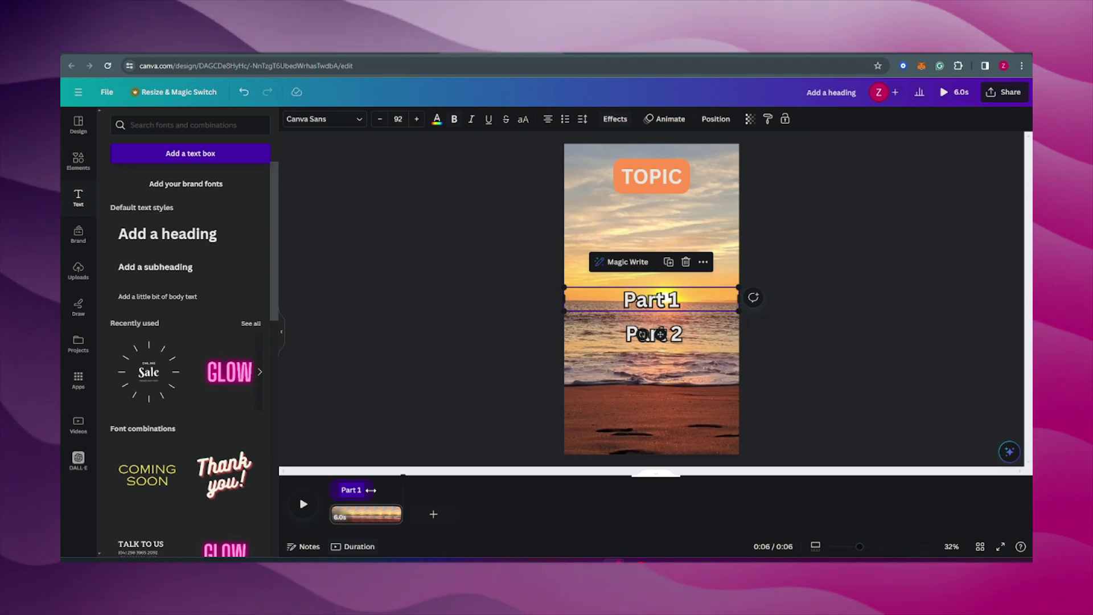
{"action": "left_click", "coordinate": [677, 337]}
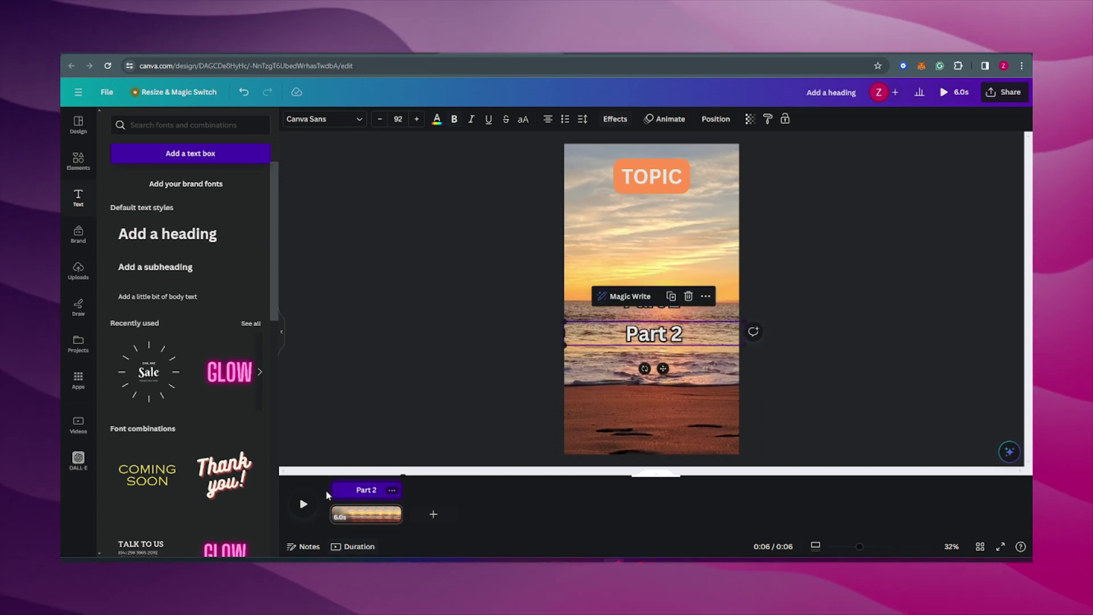
{"action": "left_click_drag", "start_coordinate": [331, 490], "coordinate": [357, 495]}
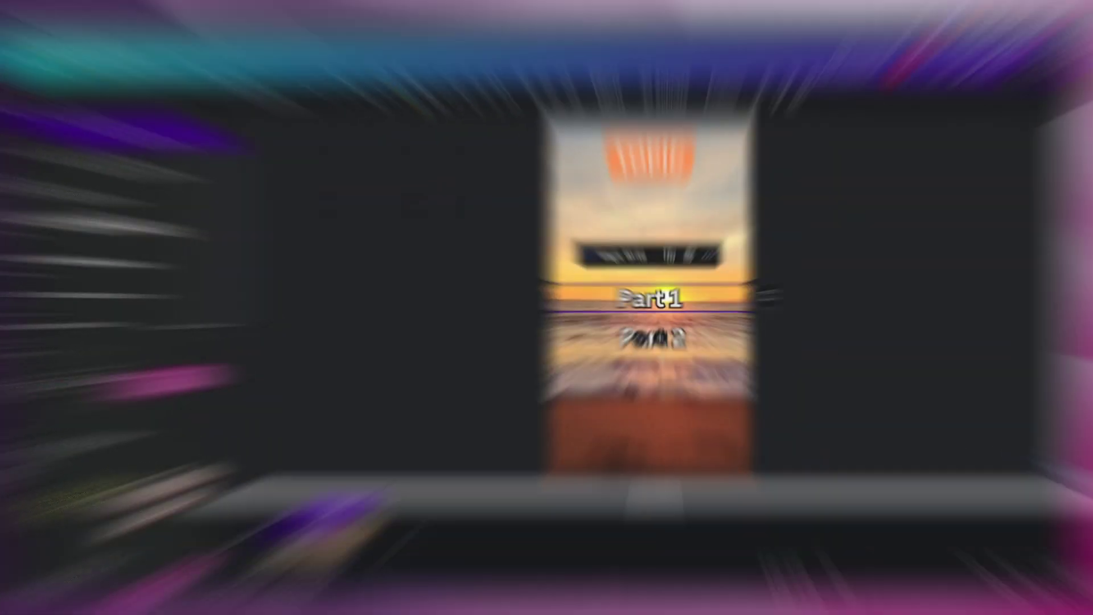
{"action": "left_click_drag", "start_coordinate": [402, 500], "coordinate": [370, 501]}
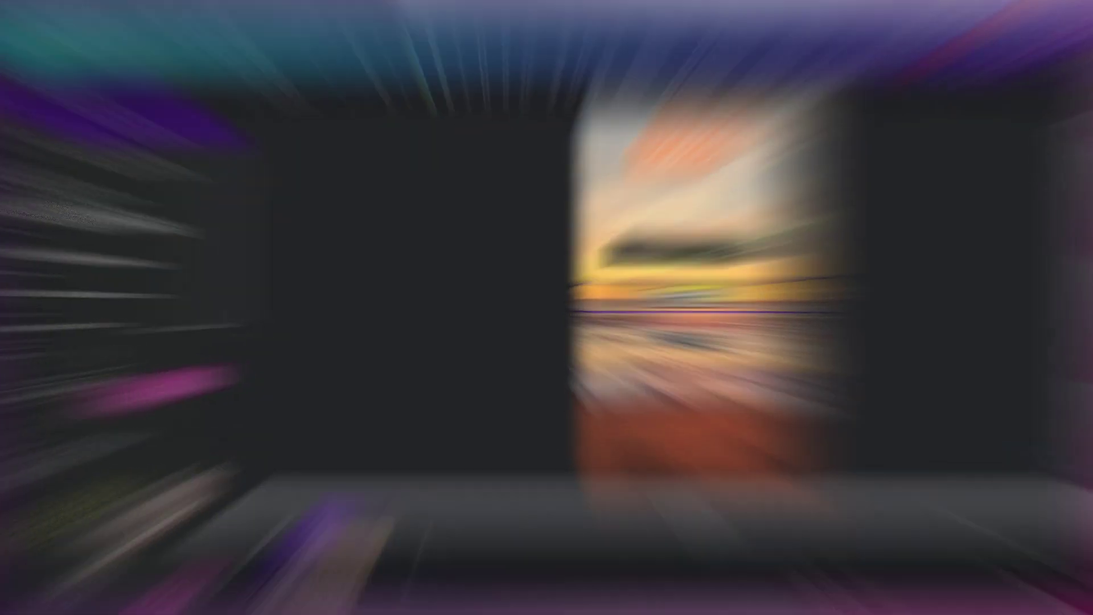
{"action": "left_click_drag", "start_coordinate": [333, 491], "coordinate": [362, 496]}
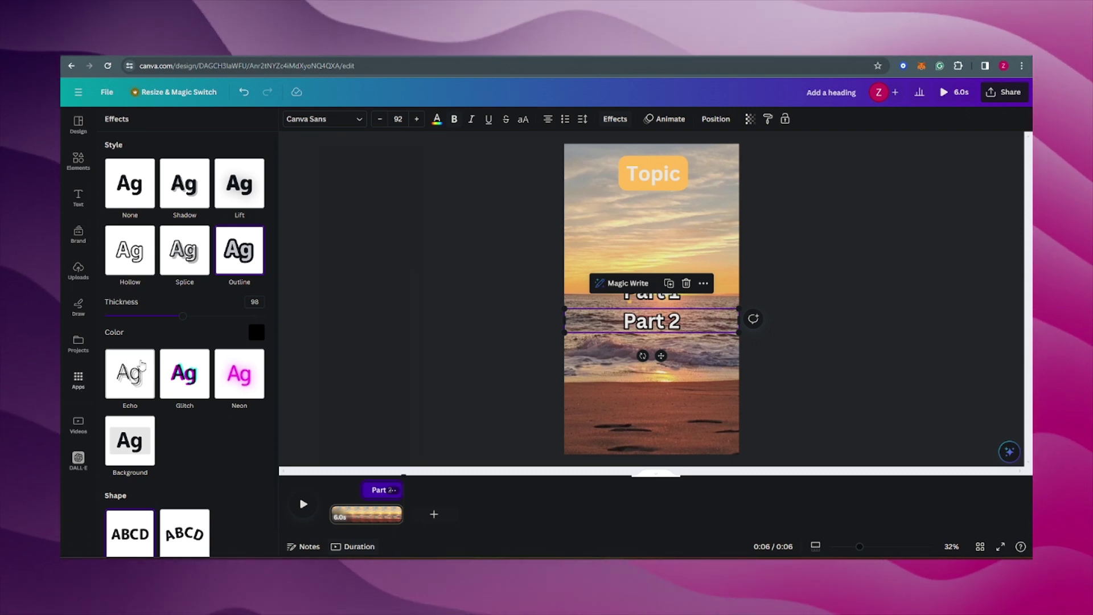
Step: Go to Bulk create from Apps and select the whole ChatGPT Topic/Part 1/Part 2 facts table
{"action": "left_click", "coordinate": [78, 378]}
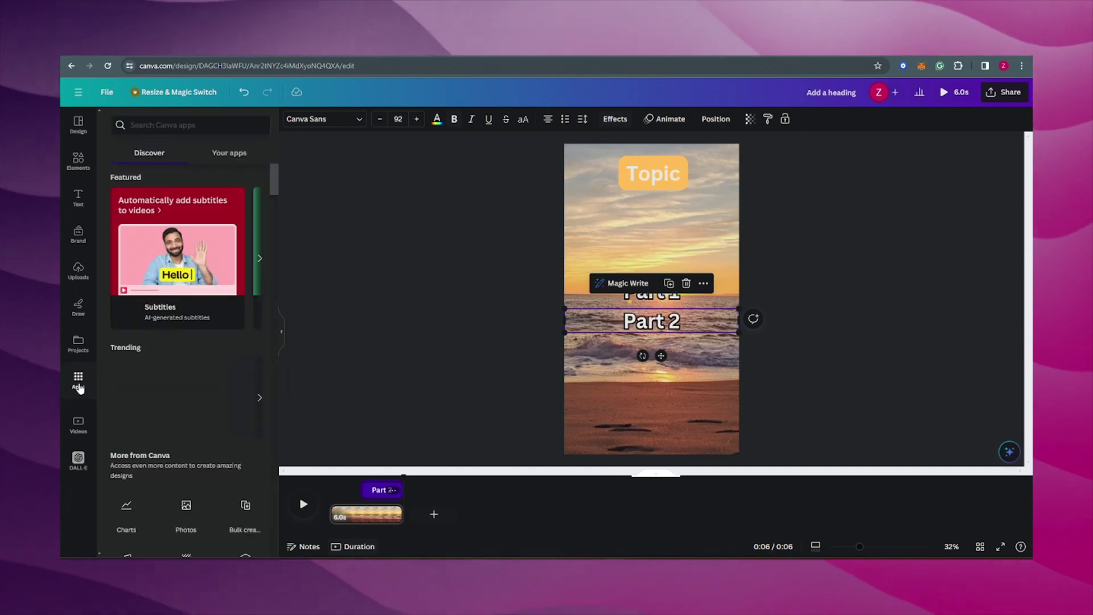
{"action": "scroll", "coordinate": [156, 356], "scroll_direction": "down", "scroll_amount": 3}
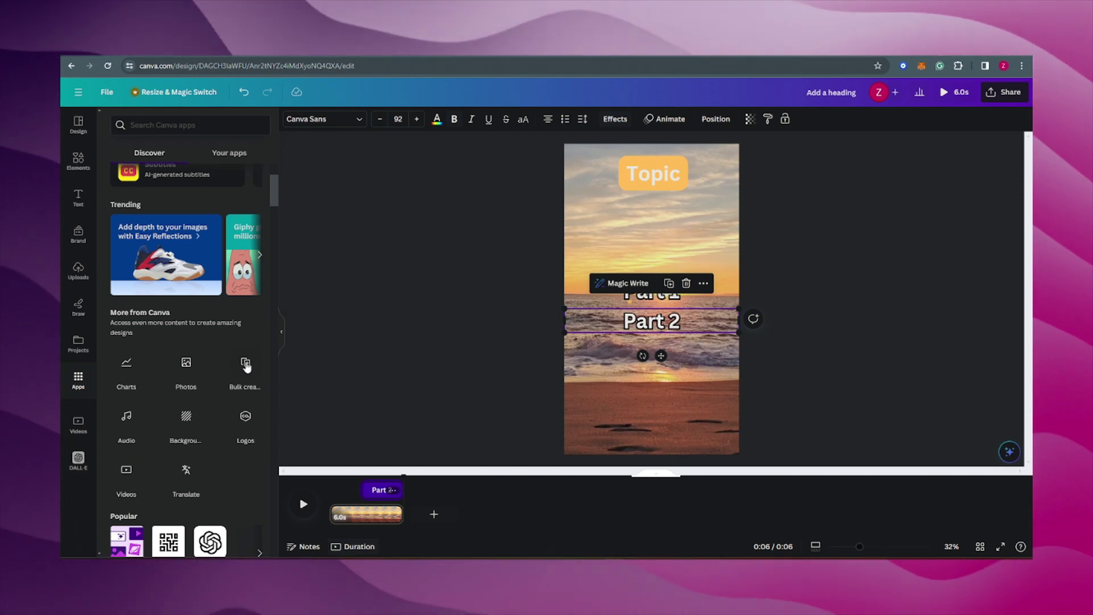
{"action": "left_click", "coordinate": [245, 365]}
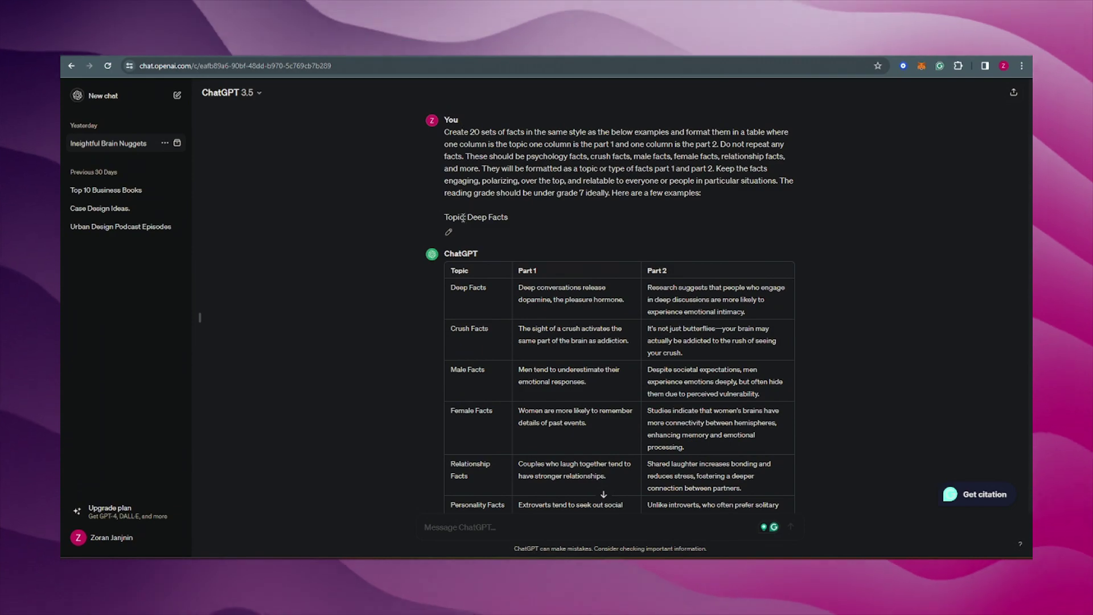
{"action": "left_click_drag", "start_coordinate": [450, 271], "coordinate": [796, 236]}
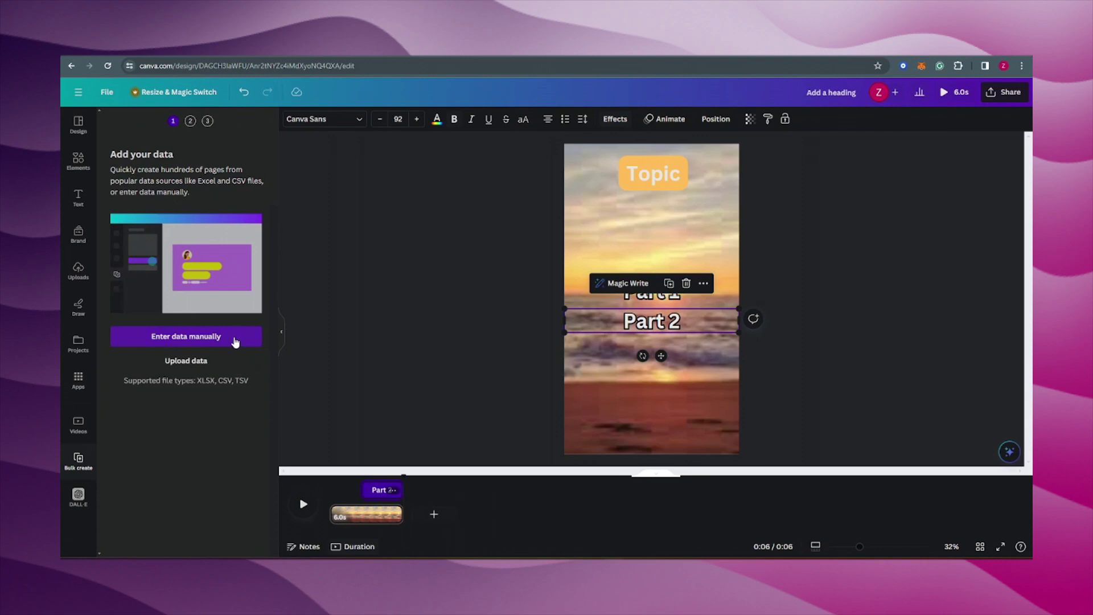
Step: Paste the copied facts table into Bulk create's manual data entry grid
{"action": "left_click", "coordinate": [235, 337]}
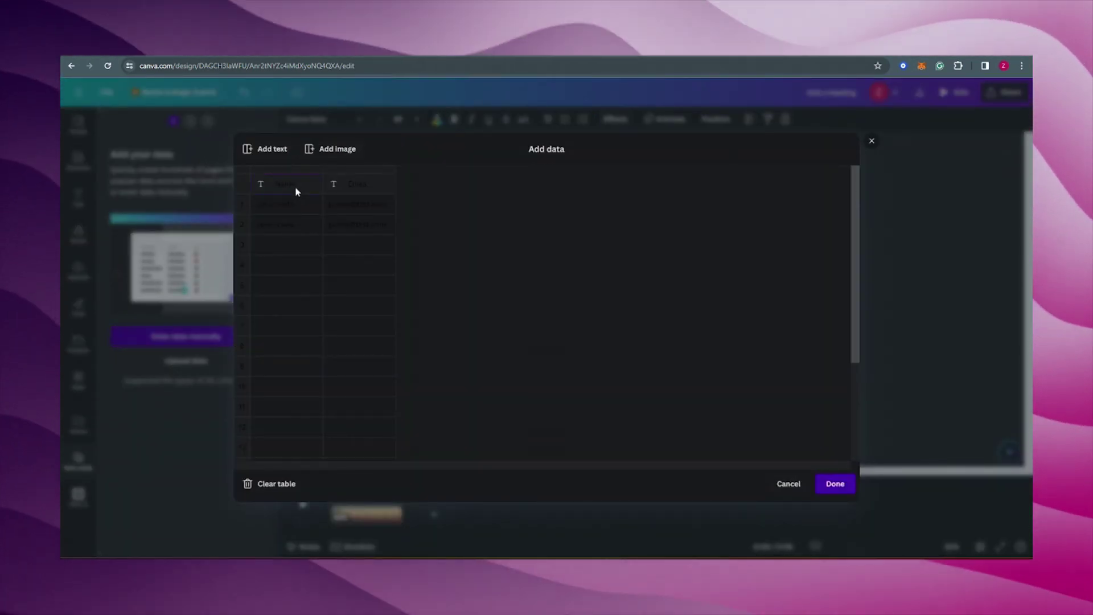
{"action": "key", "text": "ctrl+v"}
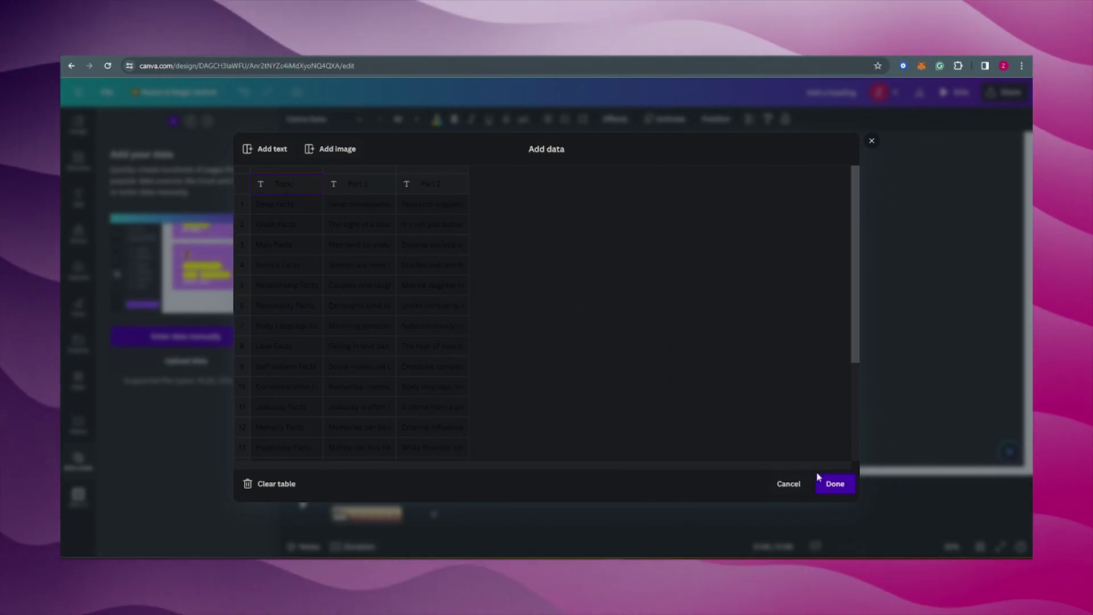
{"action": "left_click", "coordinate": [833, 483]}
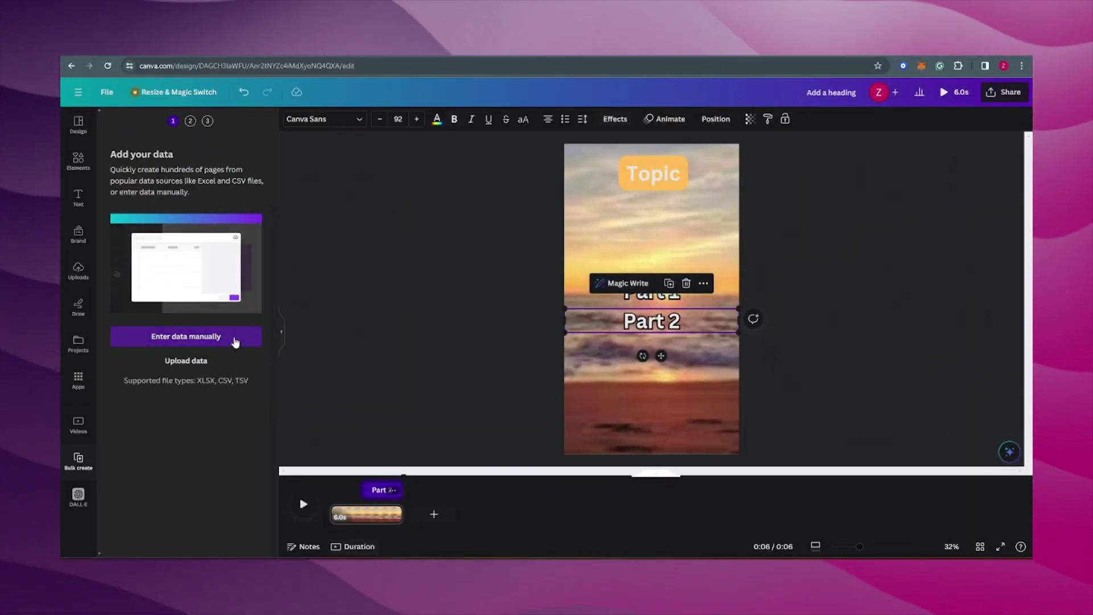
{"action": "left_click", "coordinate": [234, 337]}
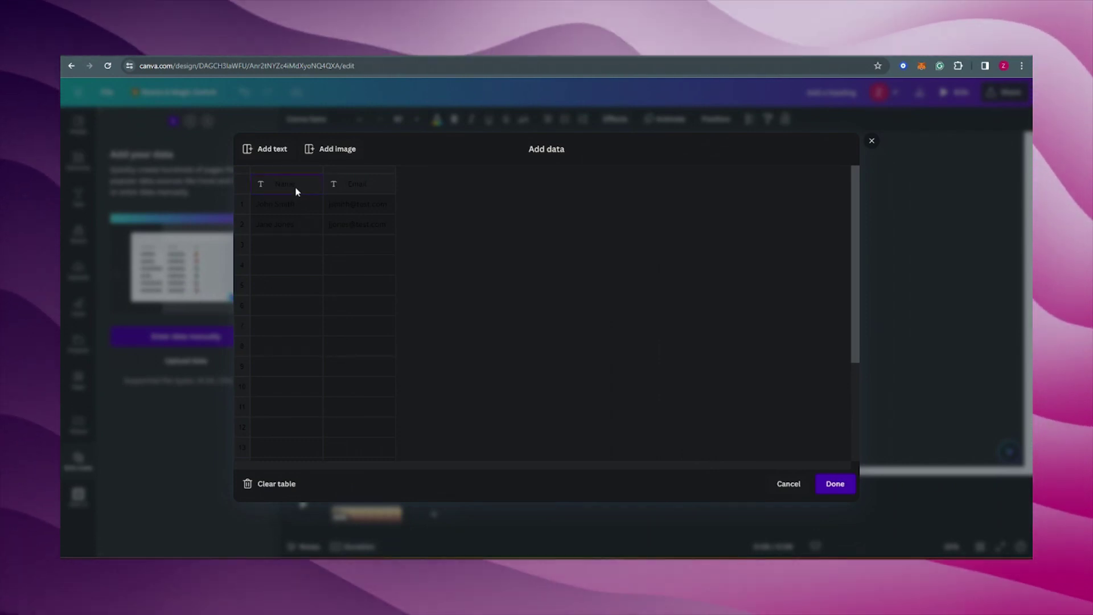
{"action": "key", "text": "ctrl+v"}
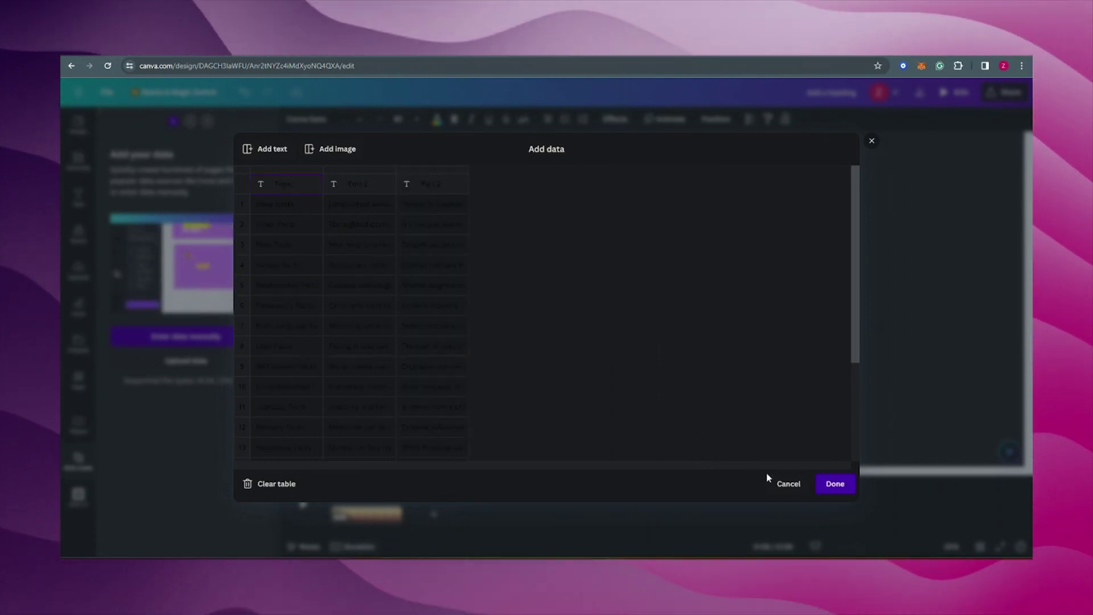
Step: Confirm the data and link the top caption to the Topic field
{"action": "left_click", "coordinate": [832, 484]}
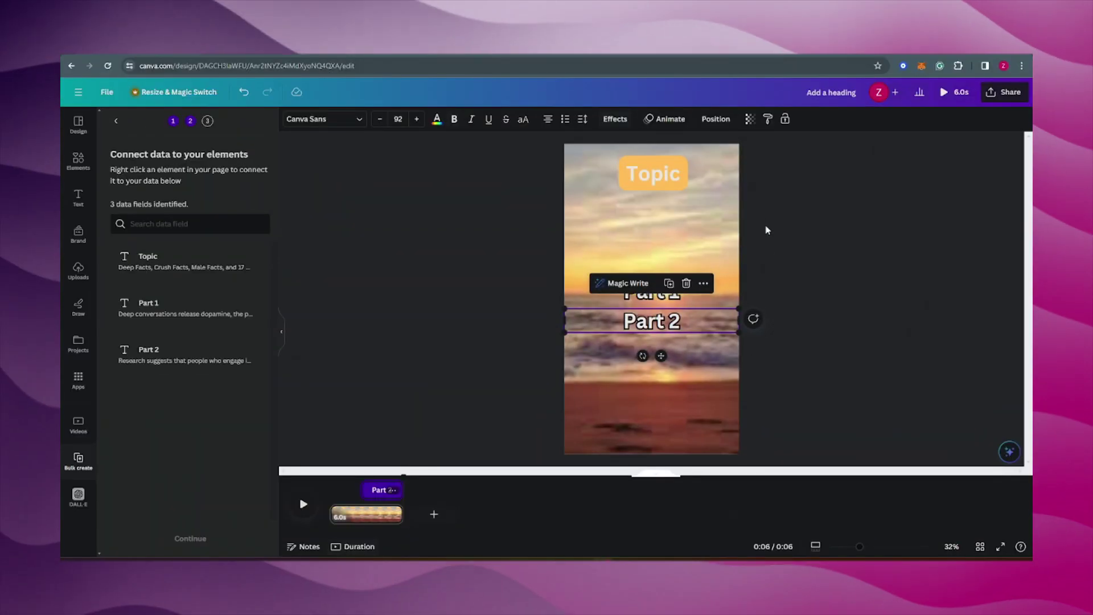
{"action": "left_click", "coordinate": [780, 220]}
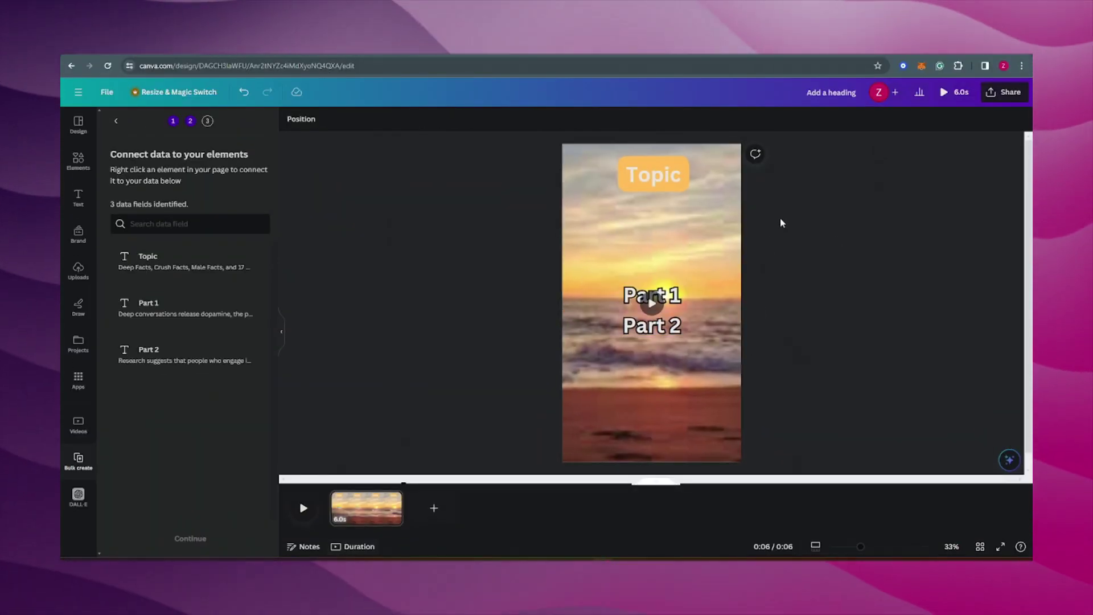
{"action": "right_click", "coordinate": [664, 185]}
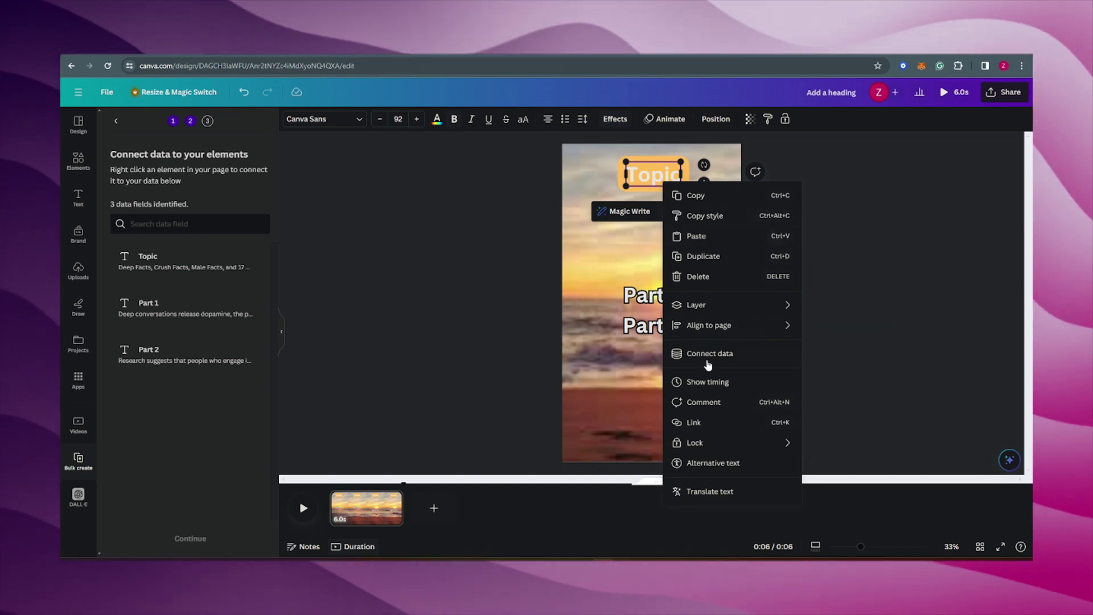
{"action": "left_click", "coordinate": [708, 357]}
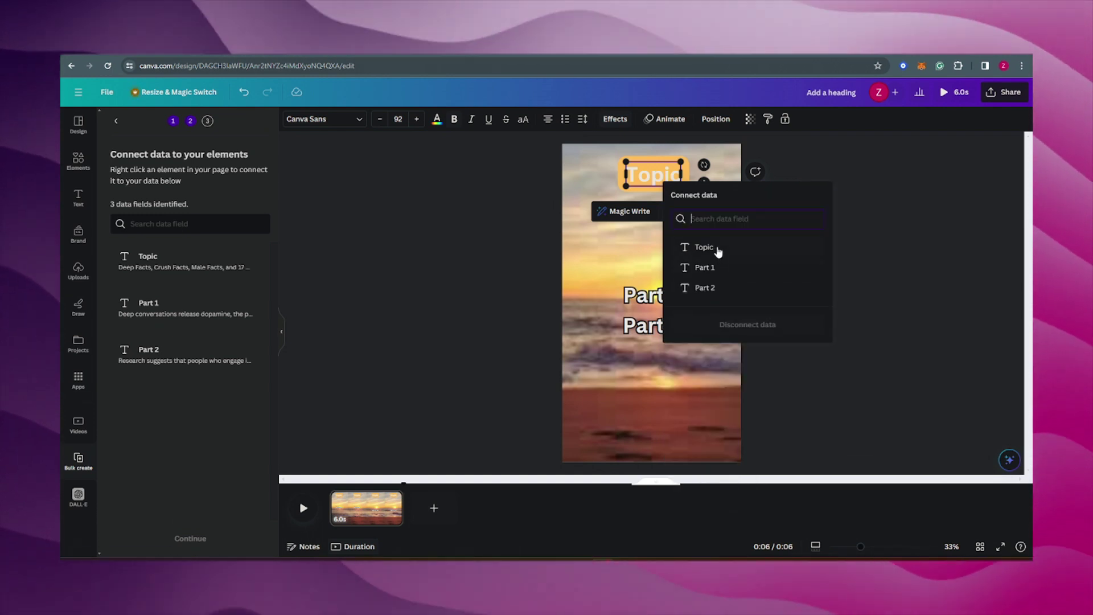
{"action": "left_click", "coordinate": [718, 249]}
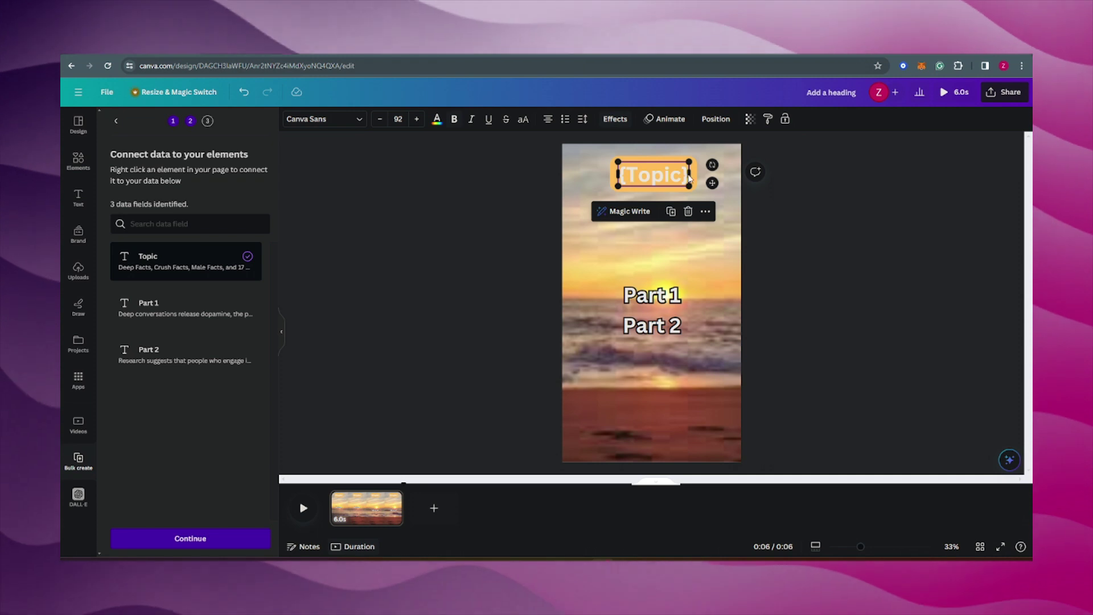
Step: Link the Part 1 and Part 2 captions to their matching Part 1 and Part 2 fields
{"action": "left_click", "coordinate": [656, 303]}
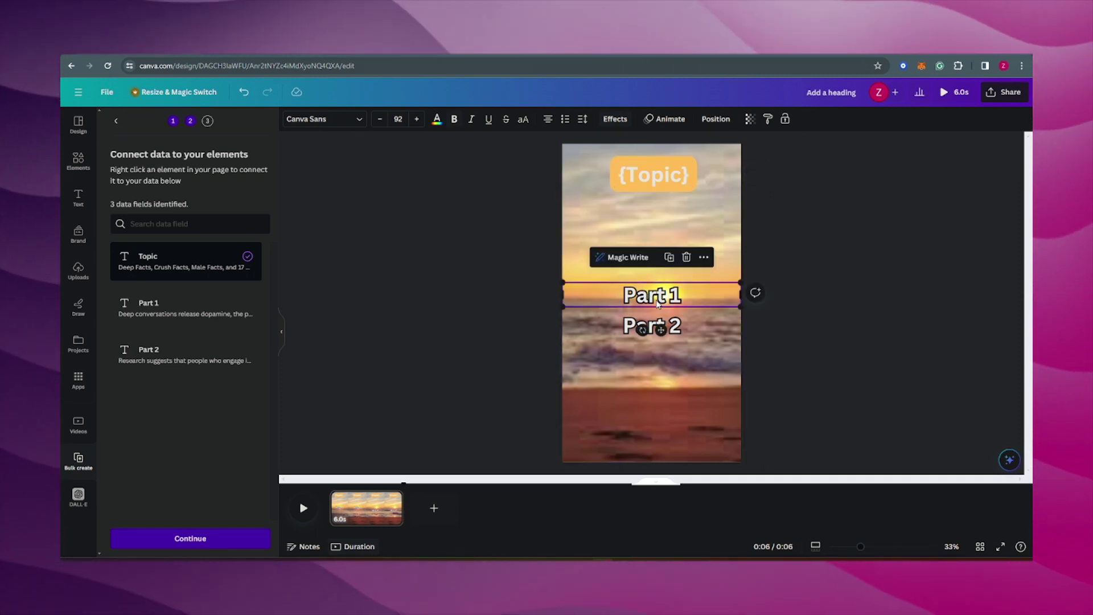
{"action": "right_click", "coordinate": [657, 305]}
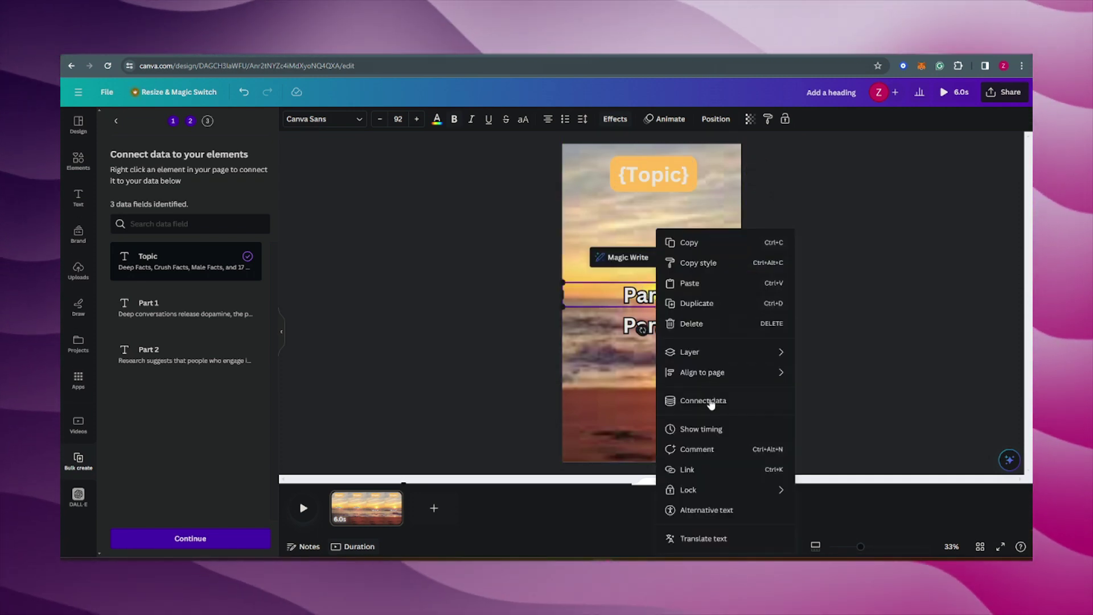
{"action": "left_click", "coordinate": [703, 400]}
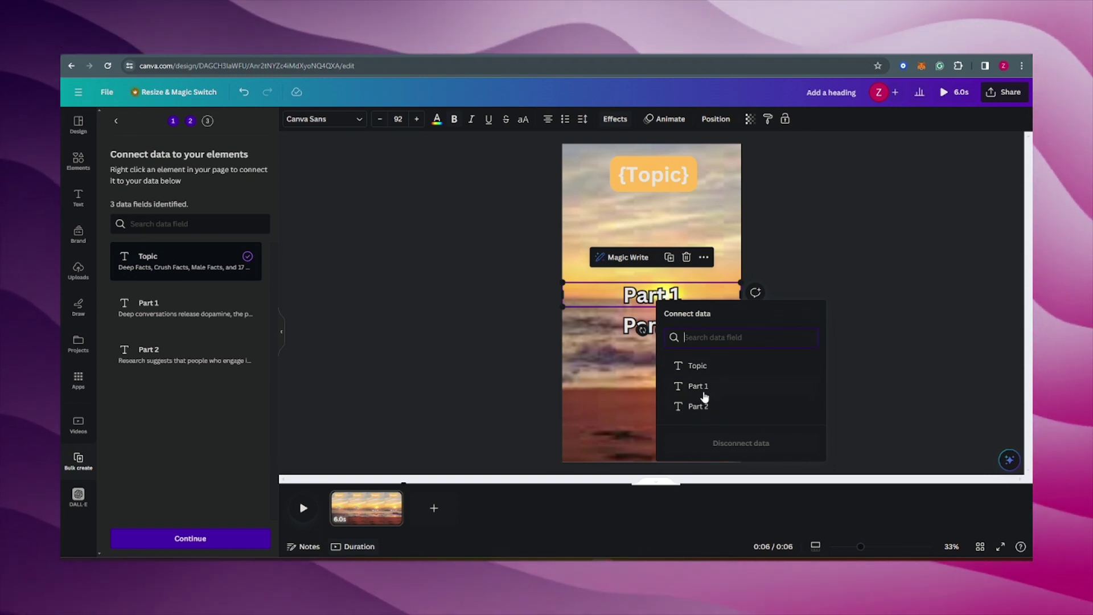
{"action": "left_click", "coordinate": [699, 387]}
{"action": "left_click", "coordinate": [677, 332]}
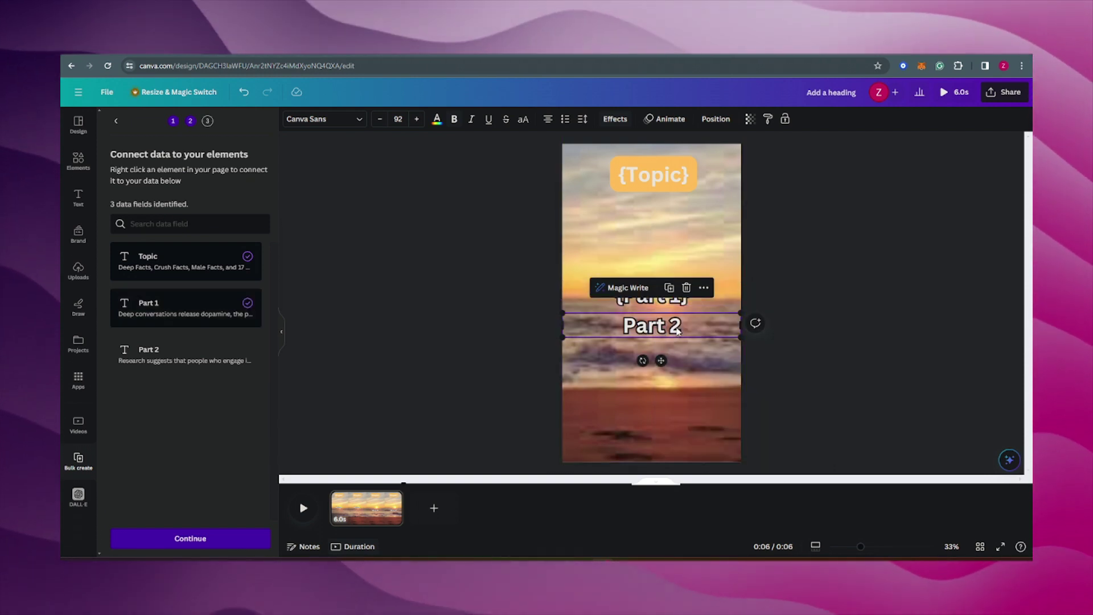
{"action": "right_click", "coordinate": [677, 333]}
{"action": "left_click", "coordinate": [744, 402]}
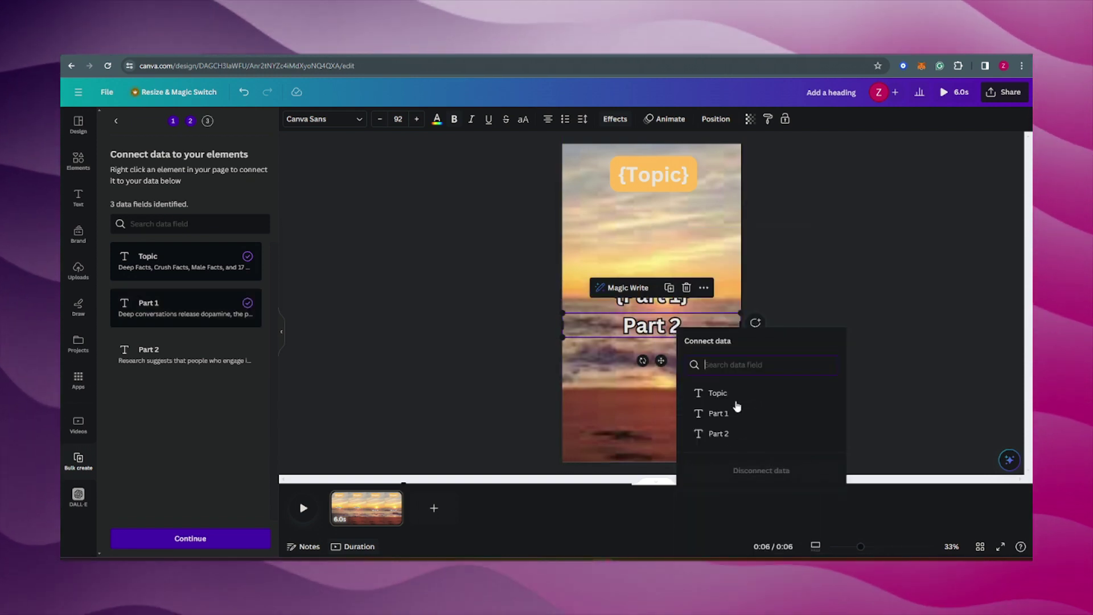
{"action": "left_click", "coordinate": [716, 434]}
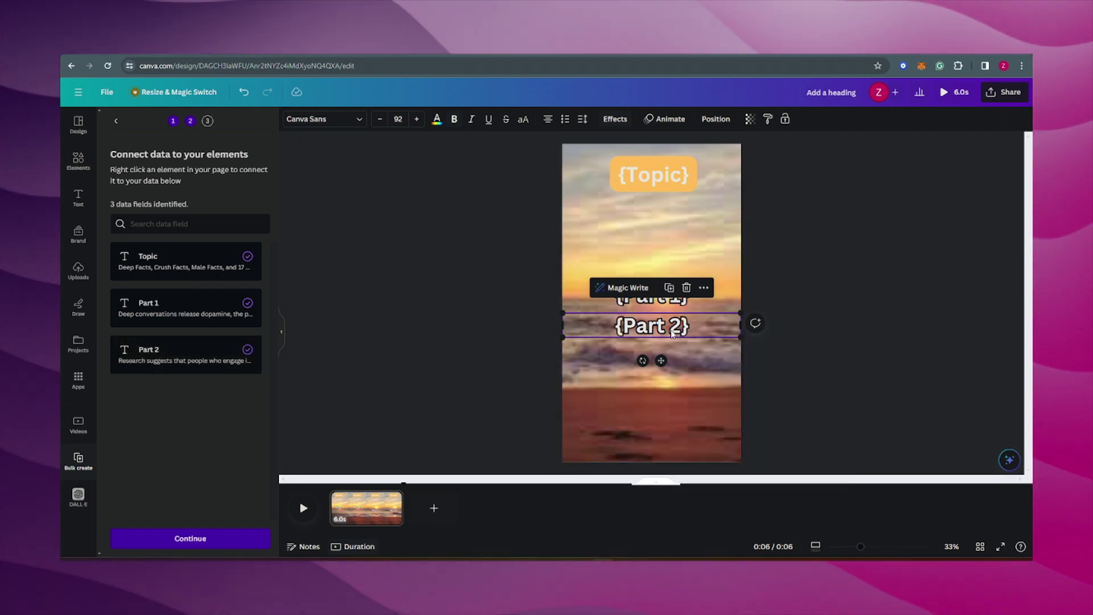
Step: Move the {Part 2} text up onto the {Part 1} position in the frame's middle
{"action": "left_click_drag", "start_coordinate": [672, 334], "coordinate": [672, 319]}
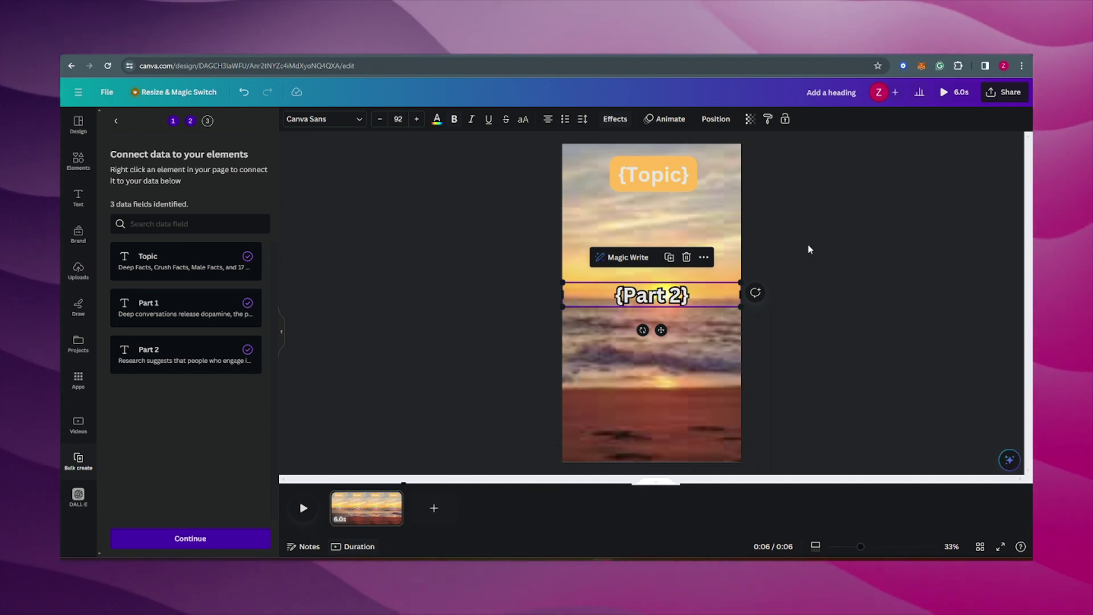
{"action": "left_click", "coordinate": [809, 250]}
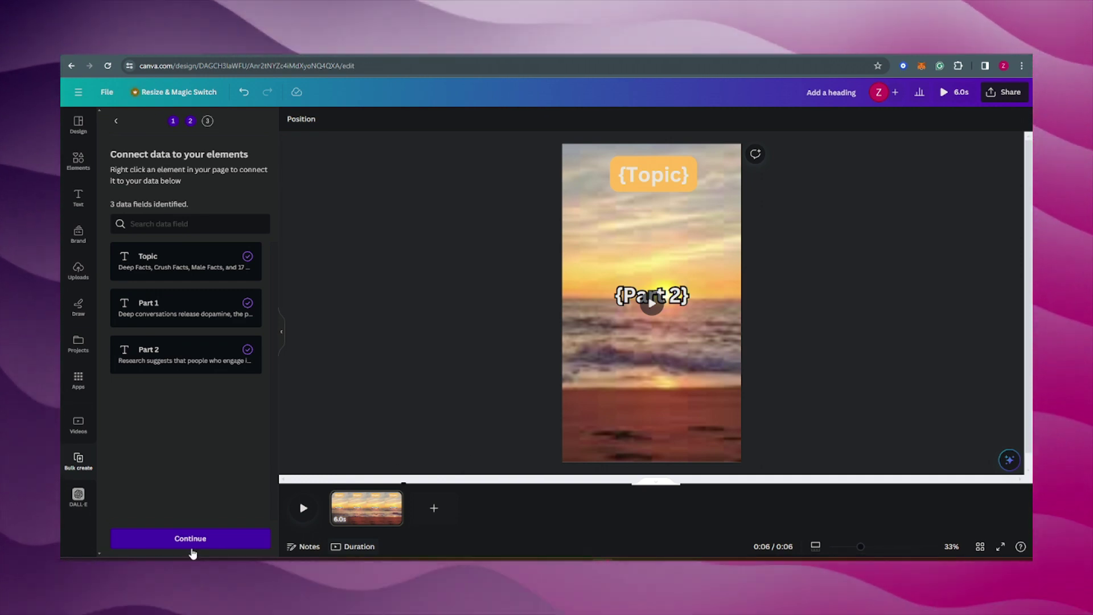
Step: Generate the 20 sunset designs from the data and bring up the new design's share options
{"action": "left_click", "coordinate": [192, 548]}
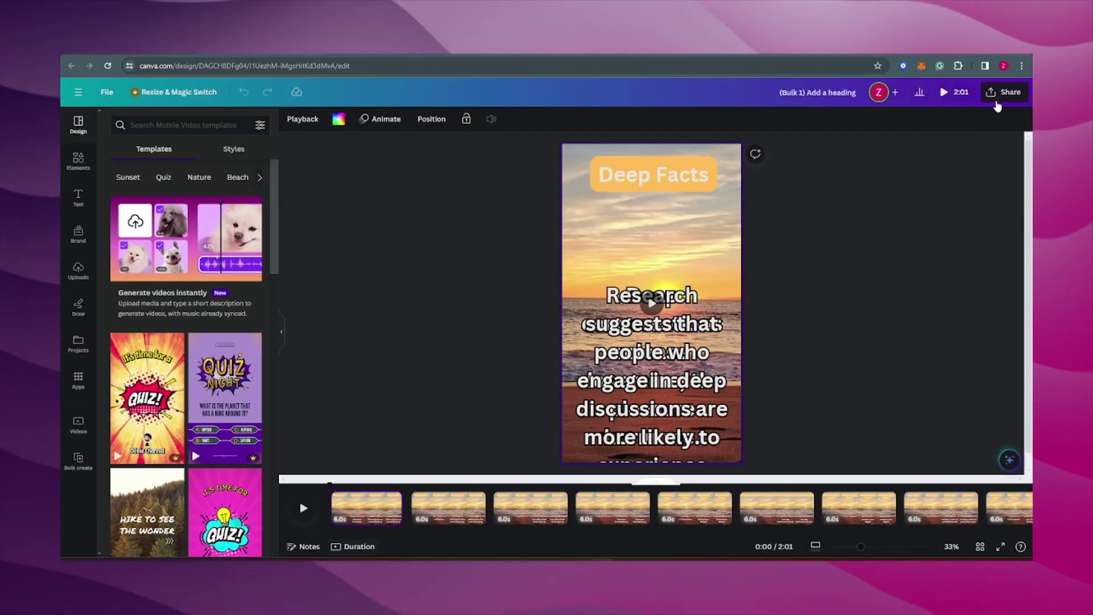
{"action": "left_click", "coordinate": [999, 98]}
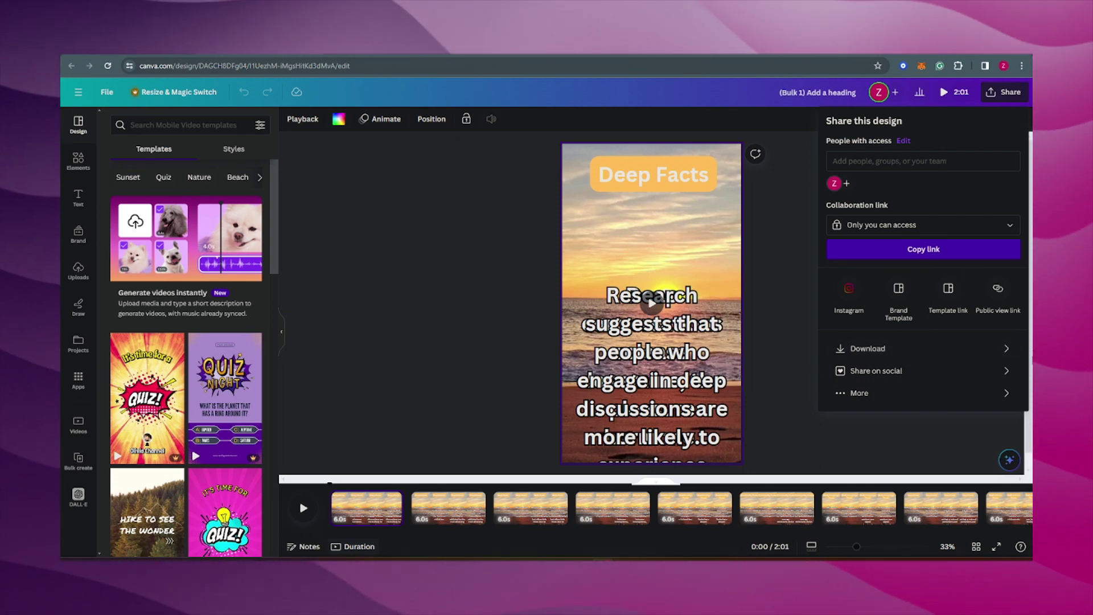
Step: Download all 20 pages of the bulk design as a 1080p MP4 video
{"action": "left_click", "coordinate": [1011, 356]}
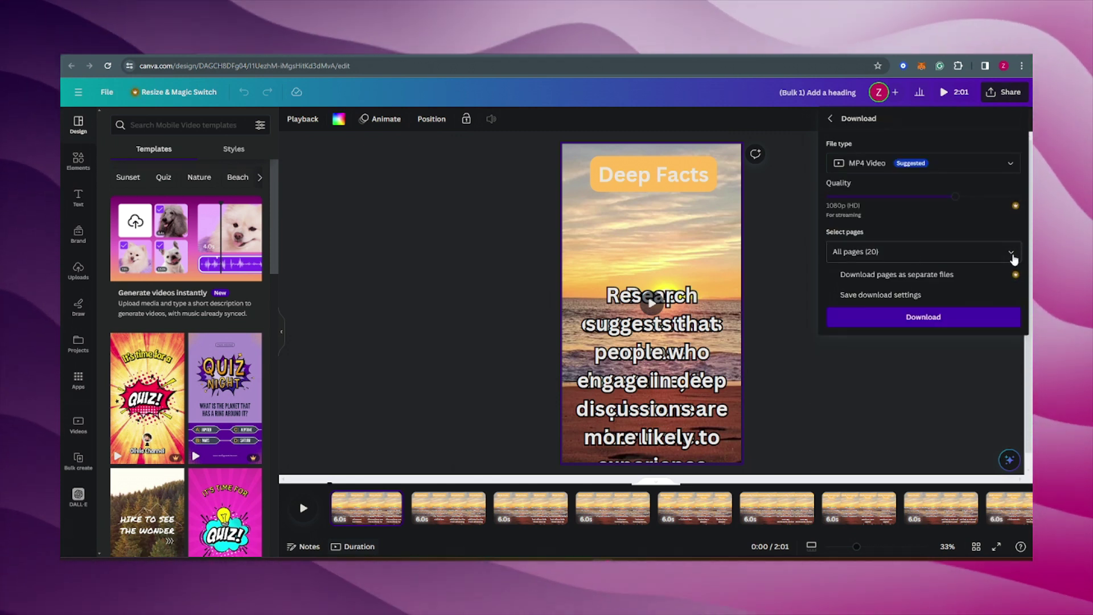
{"action": "left_click", "coordinate": [1011, 253]}
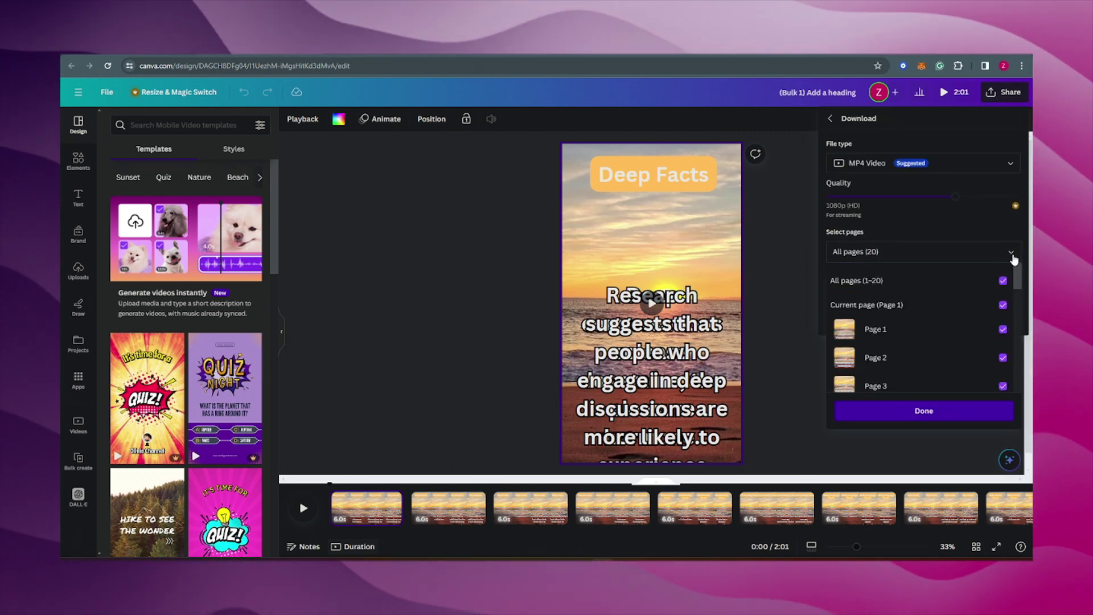
{"action": "left_click", "coordinate": [956, 411]}
{"action": "left_click", "coordinate": [967, 321]}
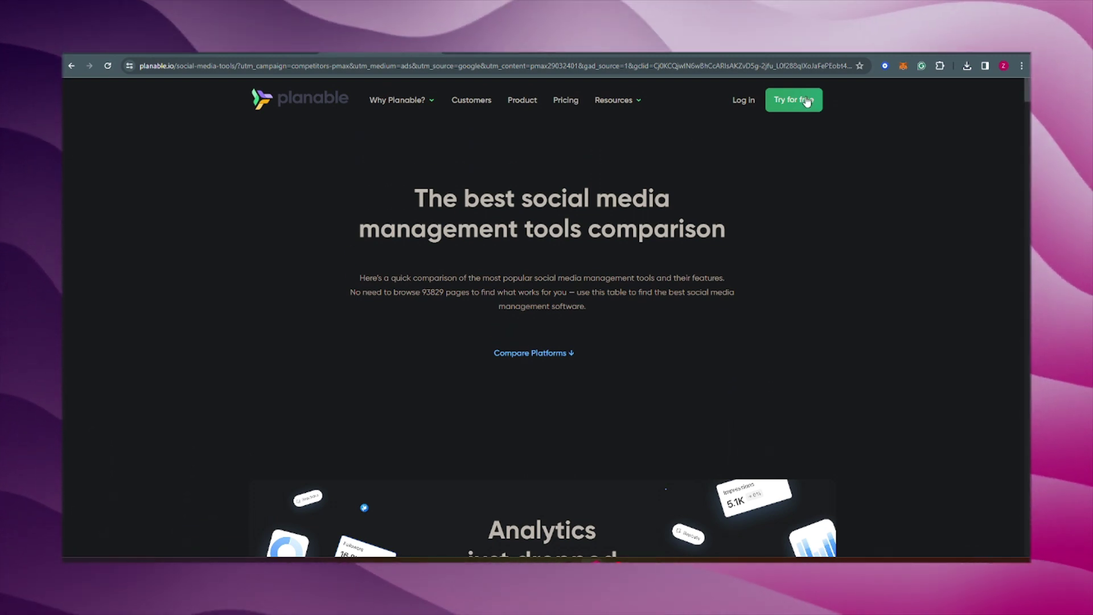
Step: Begin the free Planable sign-up and look at the universal content and X (Twitter) connection options
{"action": "left_click", "coordinate": [807, 103]}
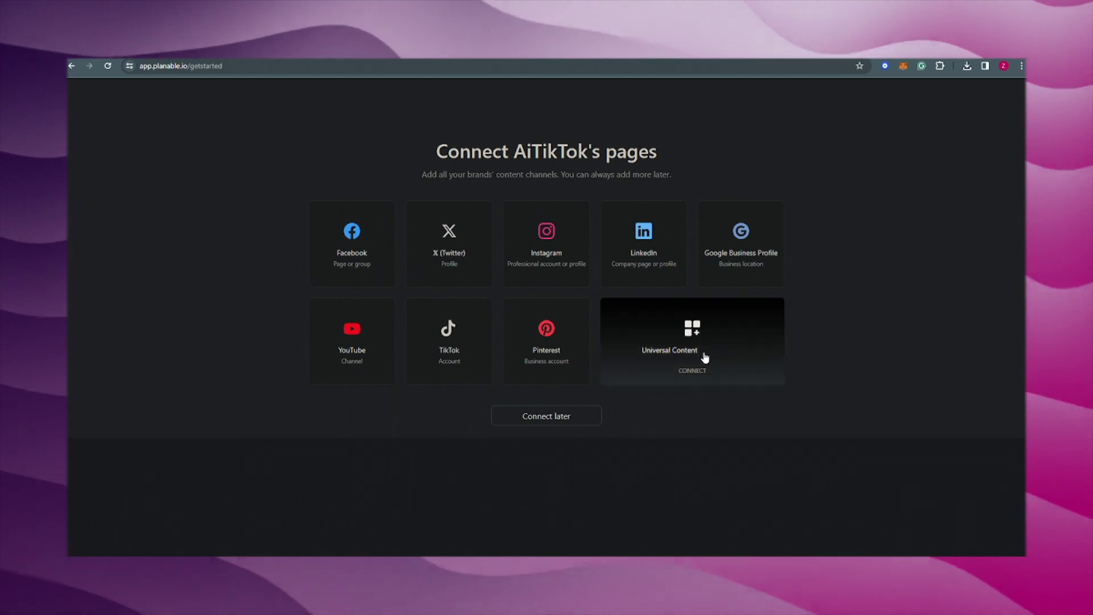
{"action": "left_click", "coordinate": [737, 360]}
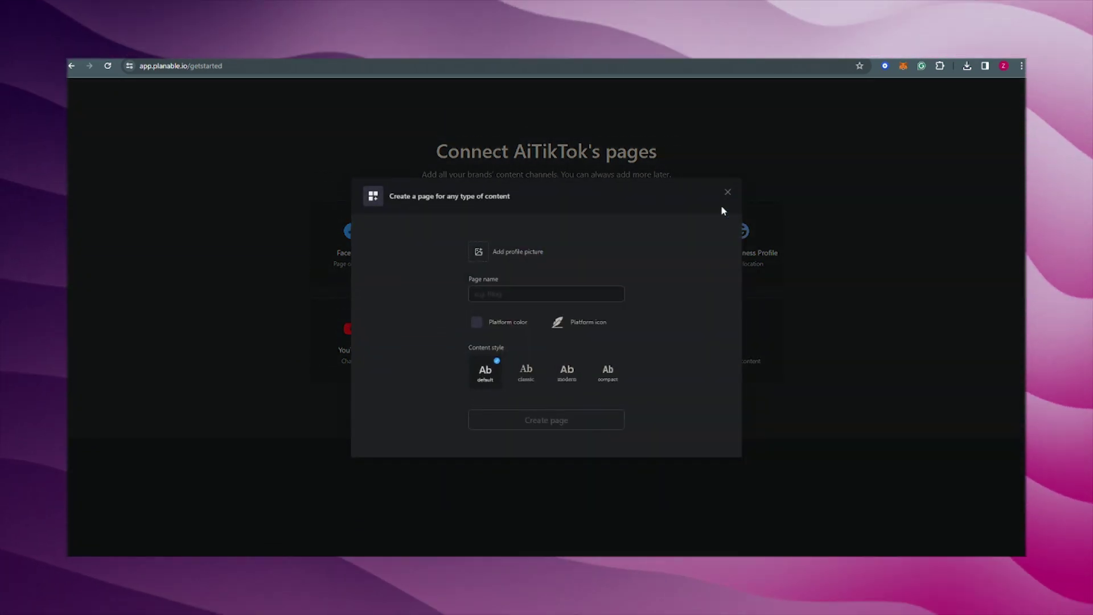
{"action": "left_click", "coordinate": [727, 193]}
{"action": "left_click", "coordinate": [476, 257]}
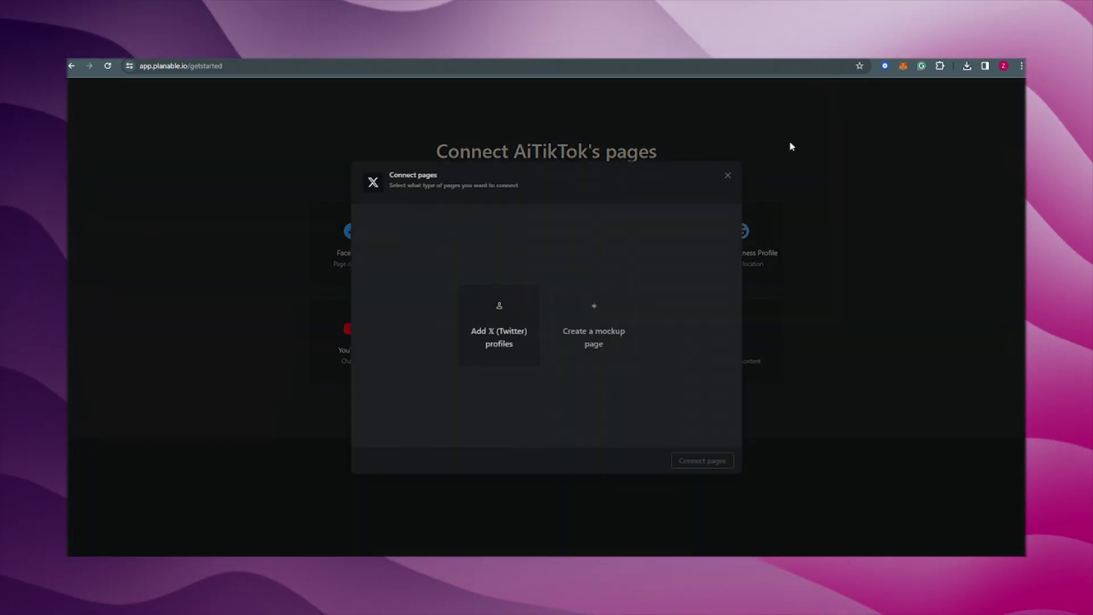
{"action": "left_click", "coordinate": [728, 176]}
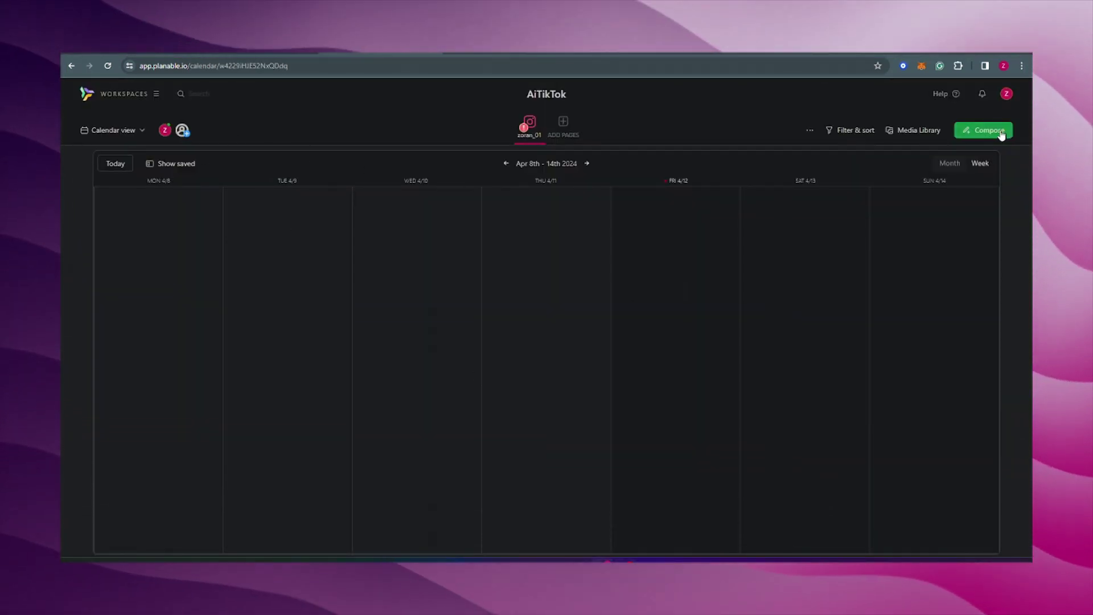
Step: Start a new Planable post and set its format to Reels
{"action": "left_click", "coordinate": [1001, 132]}
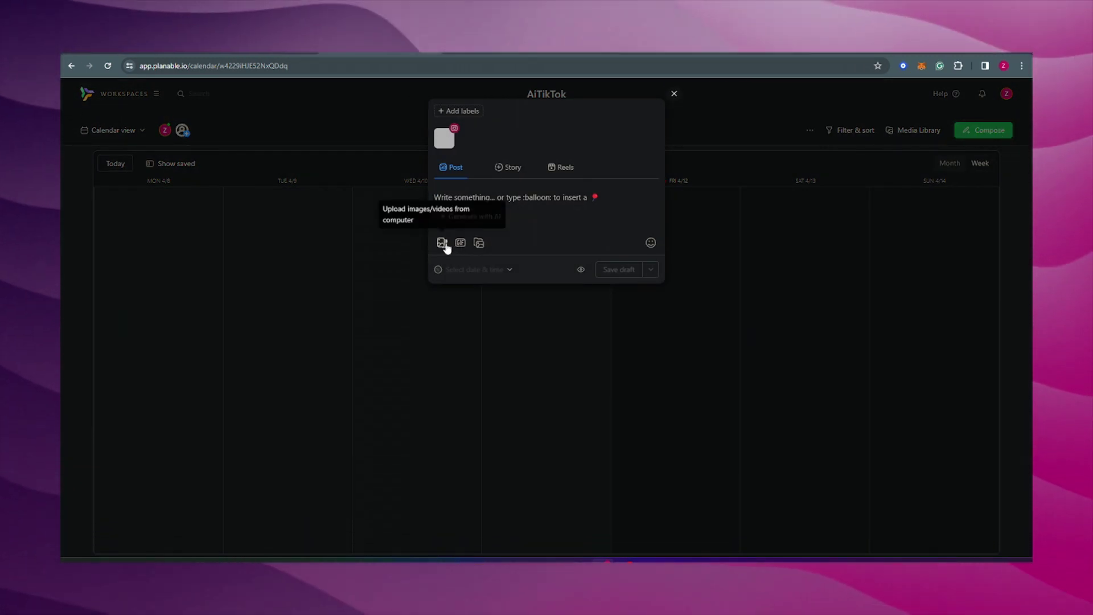
{"action": "left_click", "coordinate": [505, 167]}
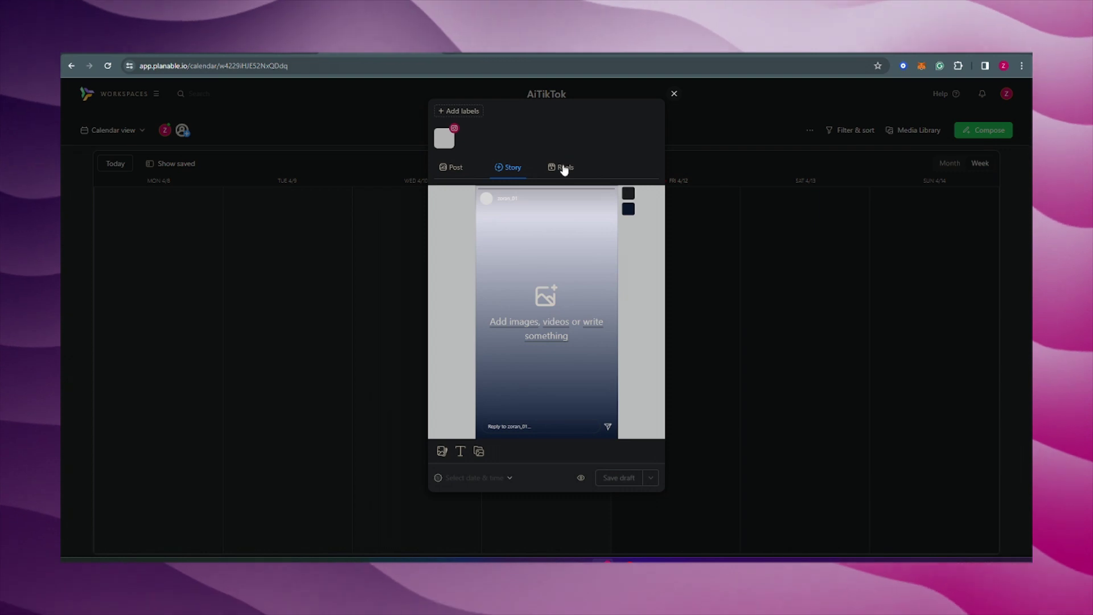
{"action": "left_click", "coordinate": [563, 167]}
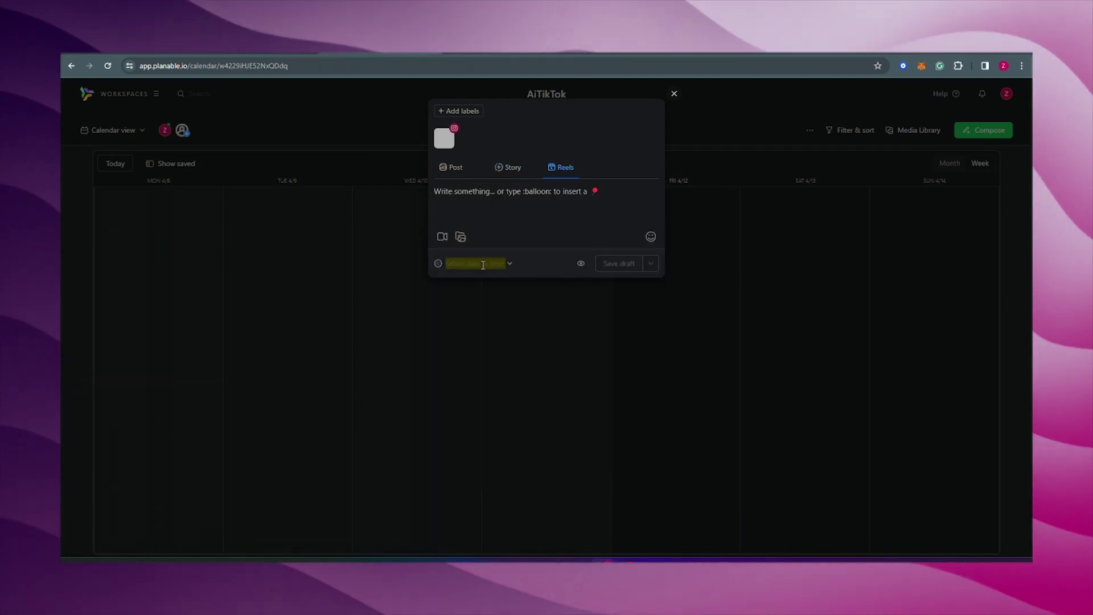